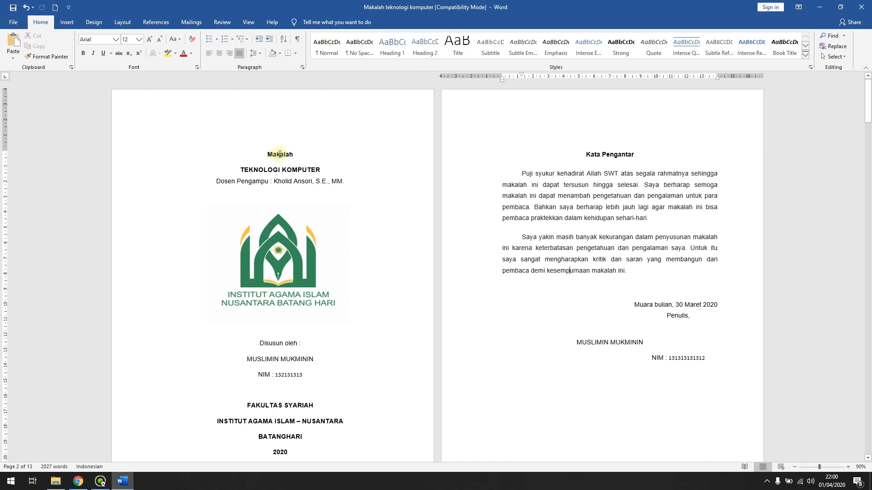
click(280, 154)
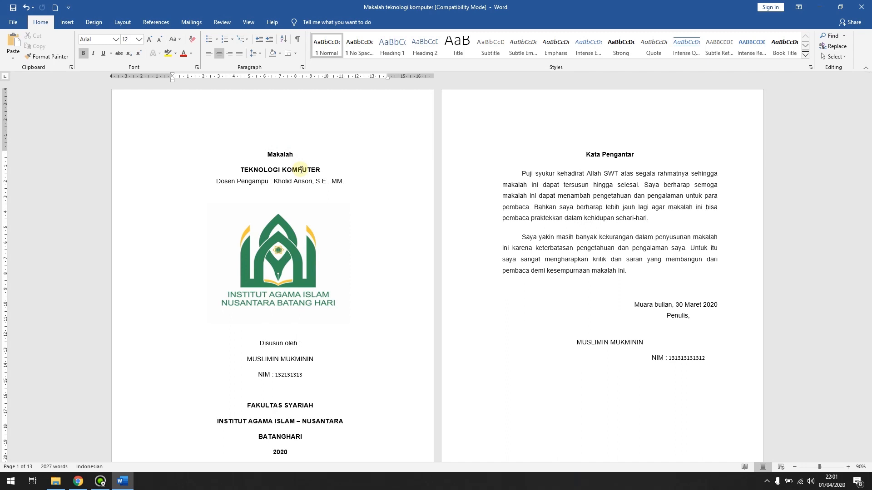
scroll(439, 218, down, 8)
scroll(439, 222, up, 8)
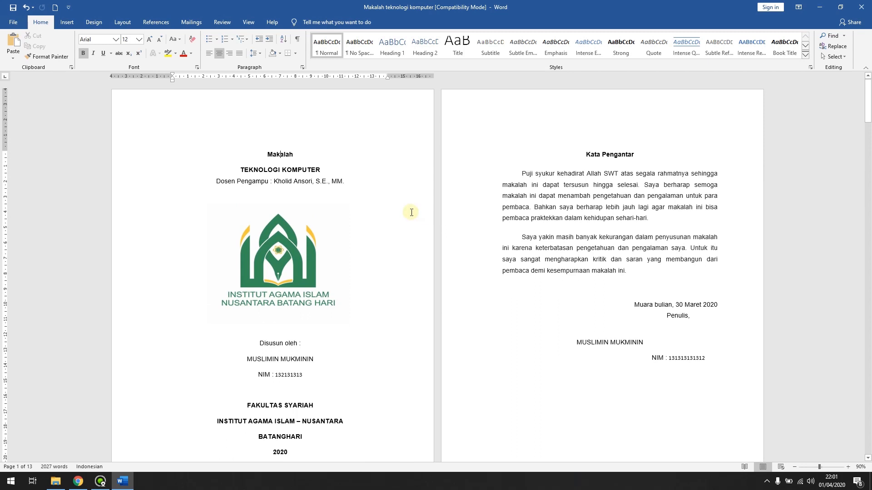
Step: Select the entire document and set its font to Arial
drag(267, 154, 533, 294)
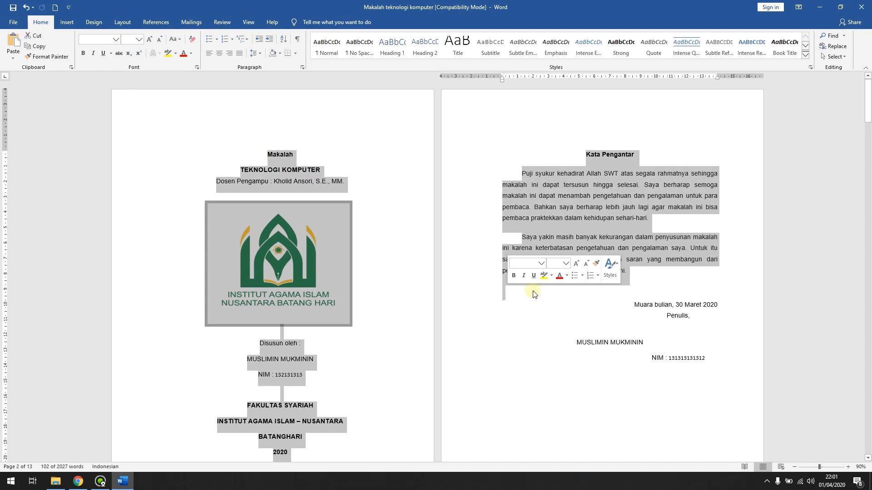
key(ctrl+a)
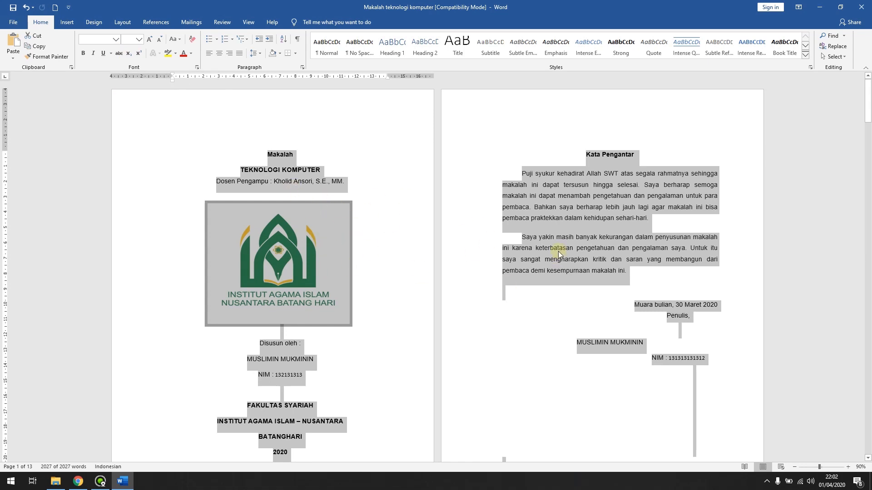
scroll(582, 279, down, 3)
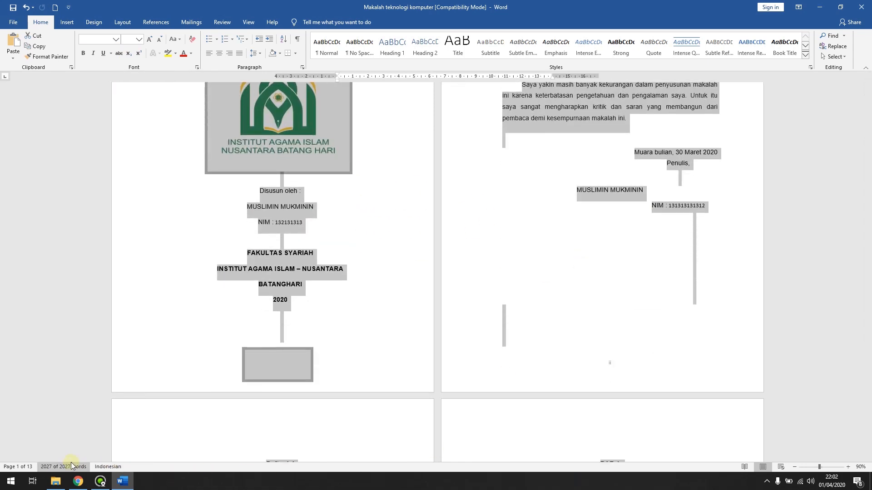
scroll(326, 292, up, 3)
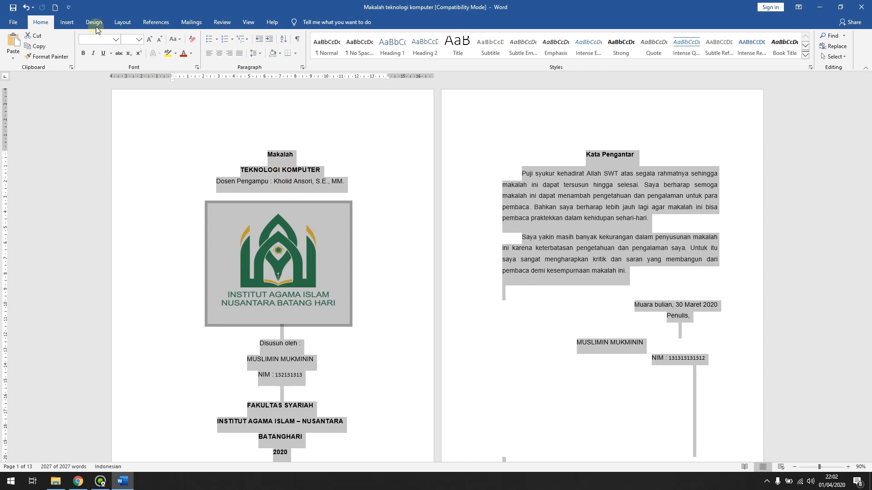
click(137, 40)
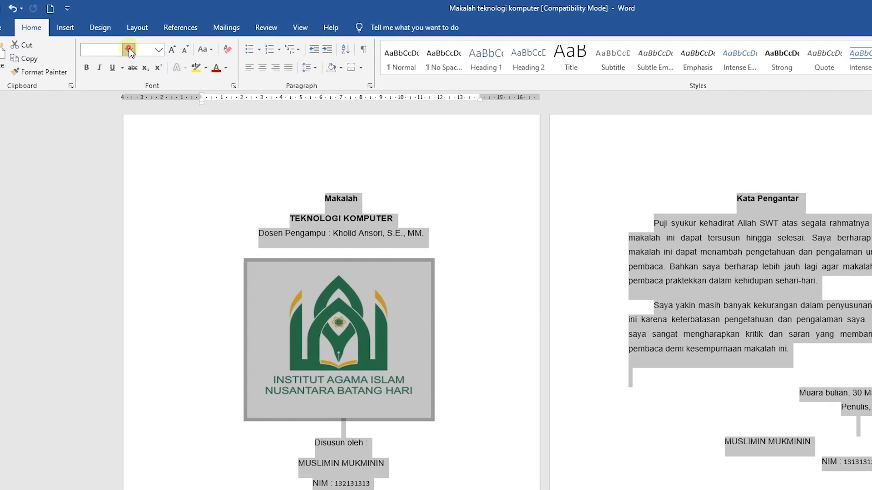
click(116, 40)
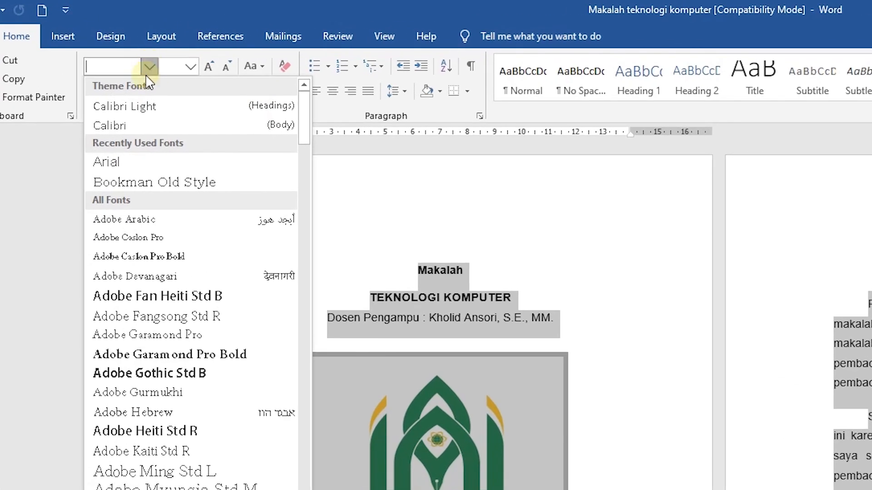
click(124, 163)
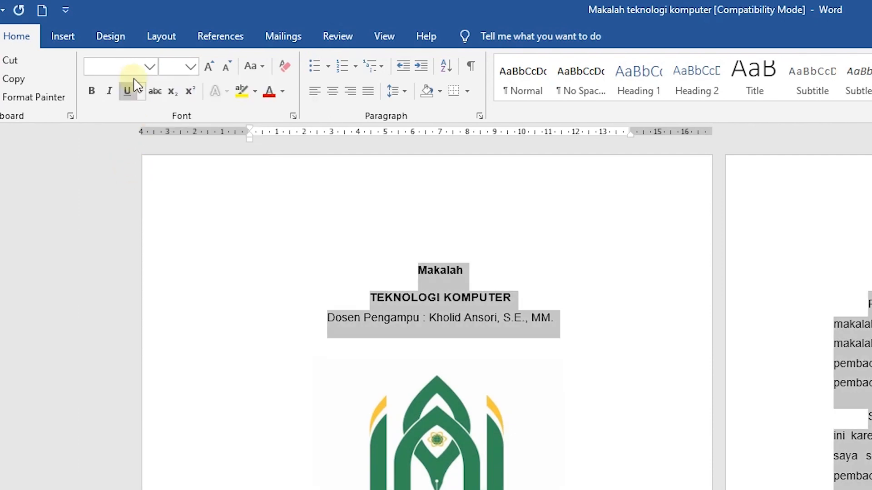
click(142, 66)
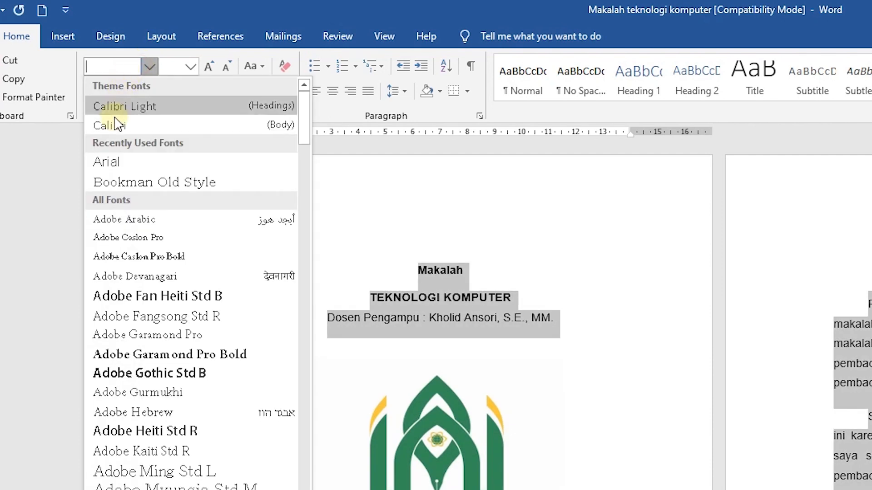
click(110, 158)
Step: Set the font size of all the document's text to 12
click(190, 68)
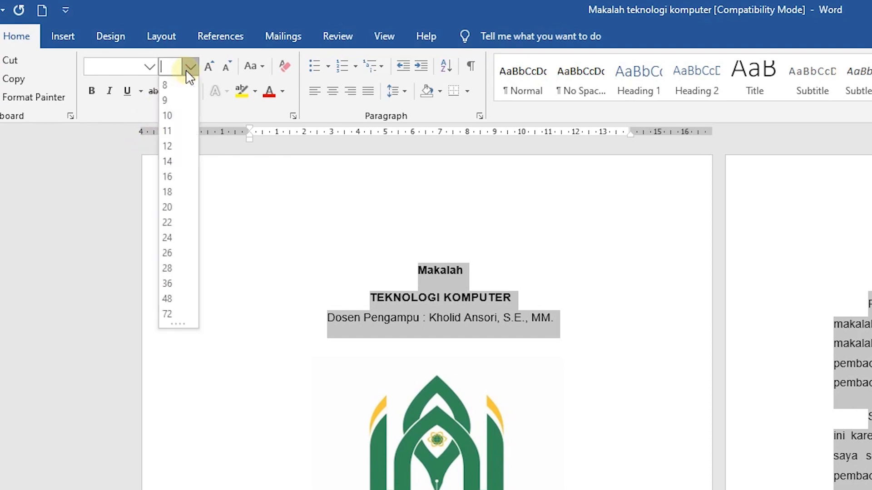
click(172, 146)
scroll(848, 433, down, 5)
scroll(847, 432, down, 3)
scroll(844, 432, up, 8)
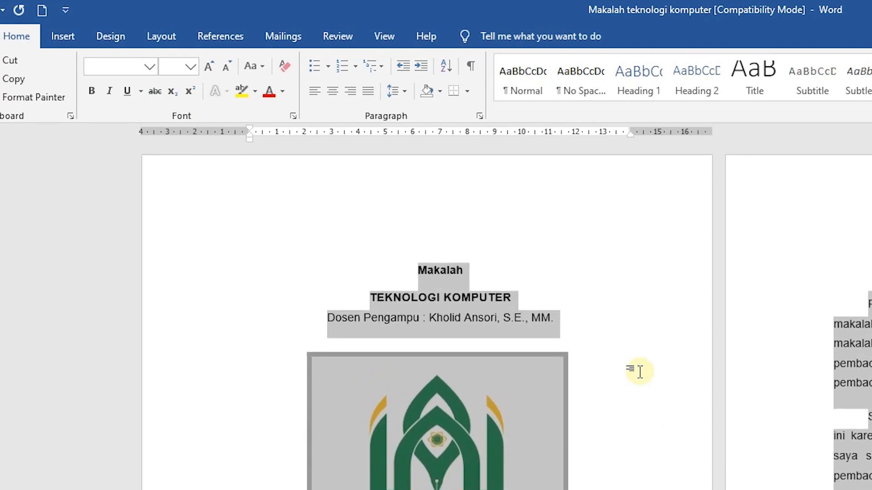
Step: Set the line spacing of the whole document to 1,5
click(392, 92)
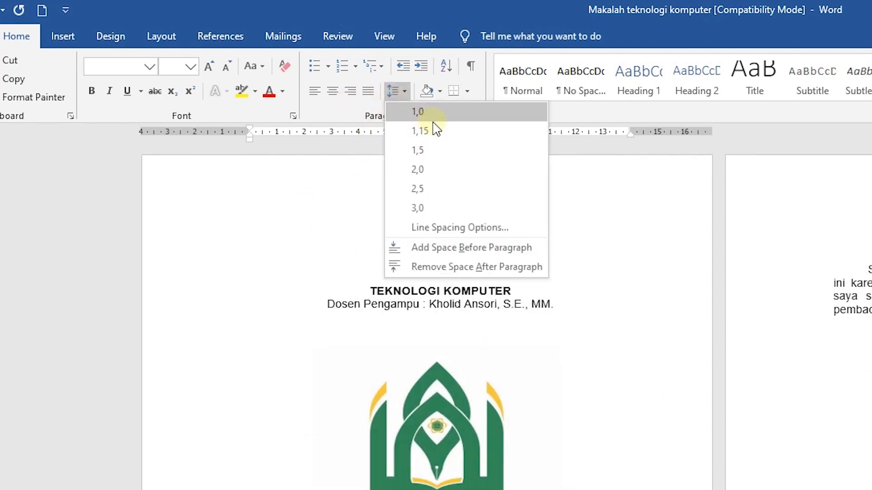
click(429, 150)
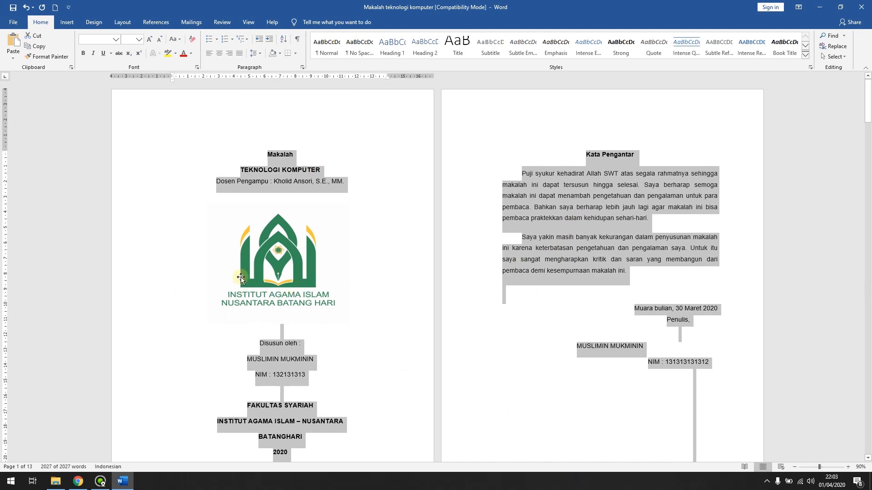
click(252, 53)
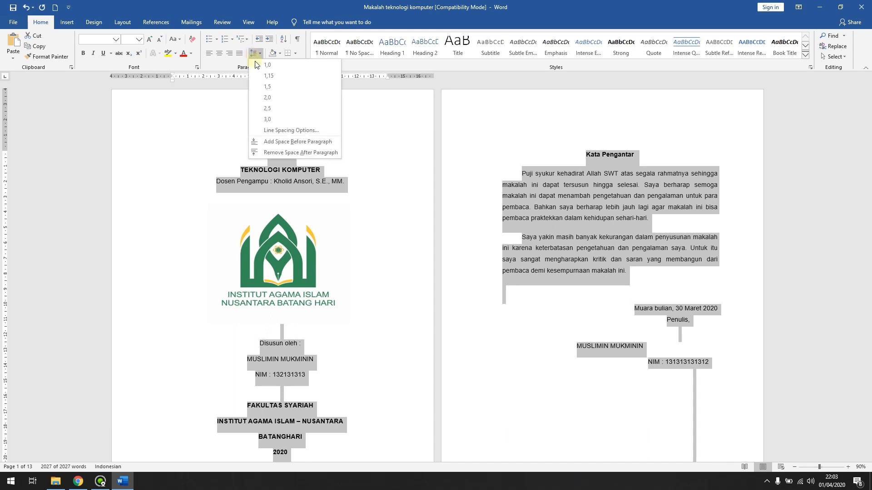
click(273, 86)
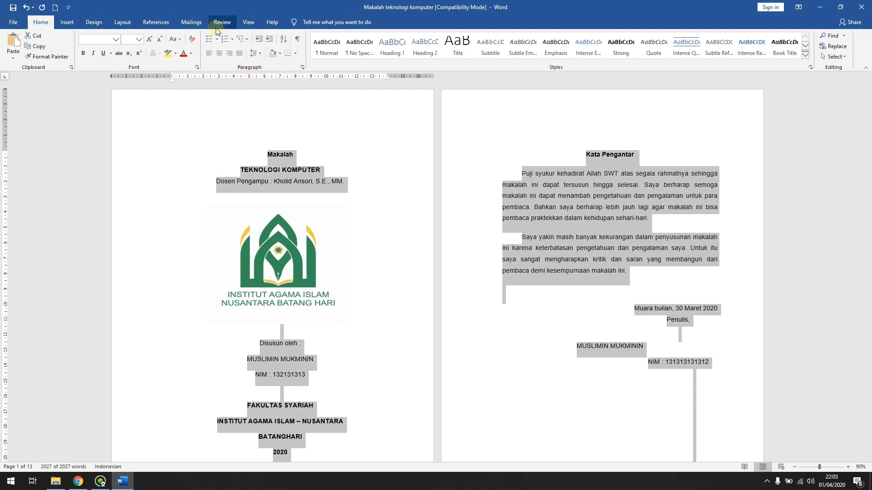
Step: Justify all the text in the document and clear the selection
click(240, 53)
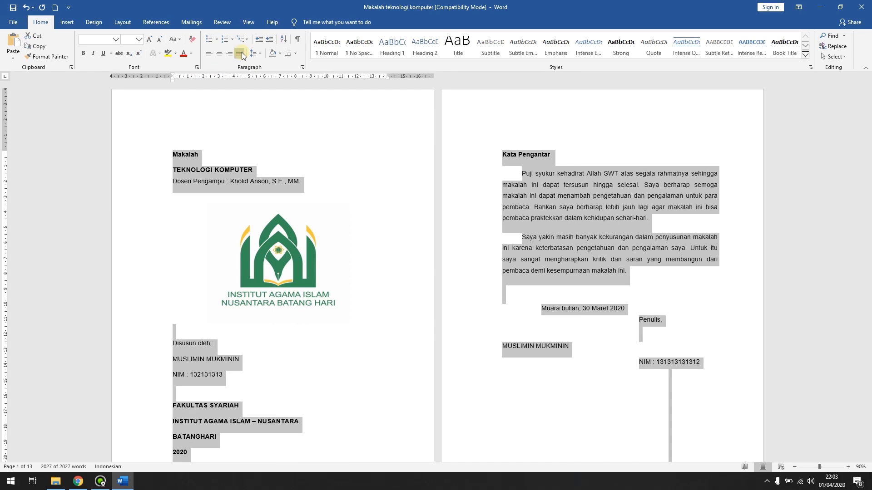
scroll(297, 141, down, 1)
scroll(296, 141, down, 3)
scroll(263, 138, up, 4)
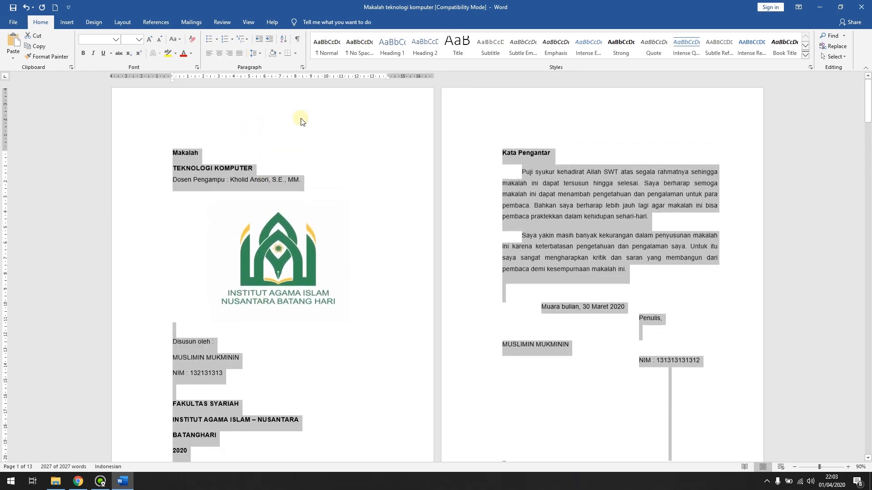
click(273, 166)
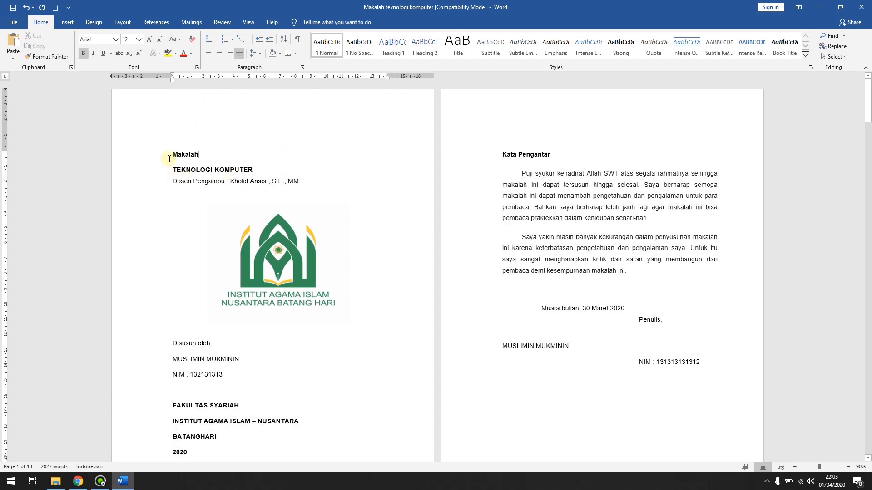
Step: Center all the text on the cover page, from the "Makalah" line down to the year 2020
drag(169, 154, 228, 259)
scroll(289, 207, up, 5)
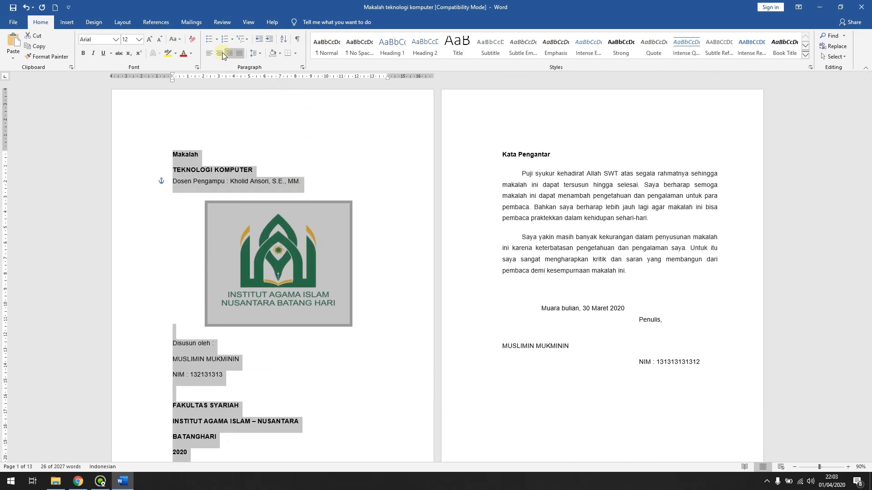
click(220, 54)
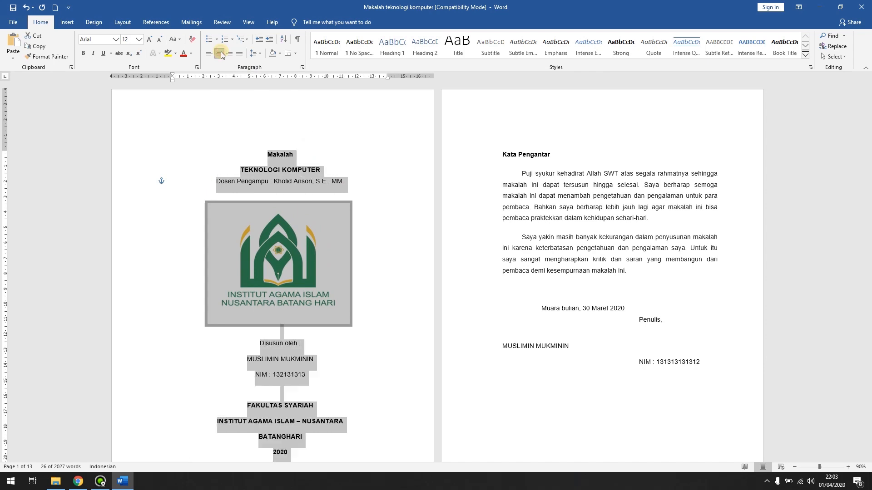
scroll(358, 226, down, 4)
scroll(359, 226, up, 2)
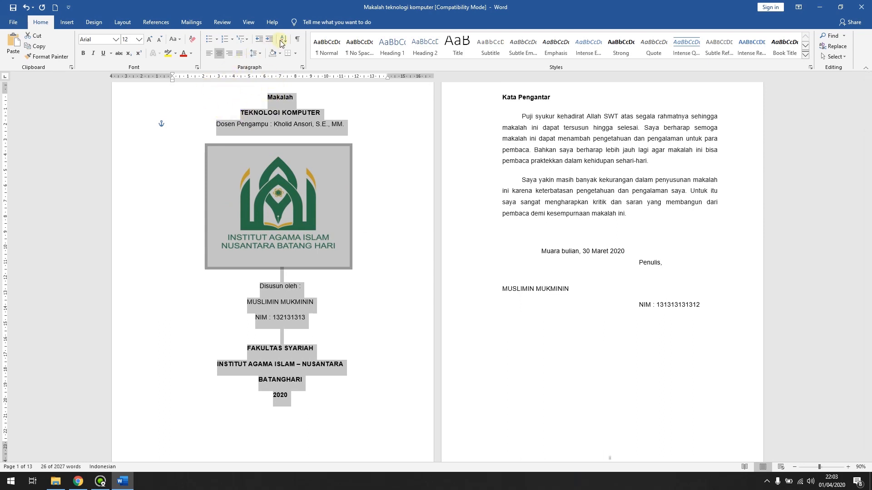
Step: Show the formatting marks to examine the empty paragraphs on the cover page, and hide them again
click(298, 39)
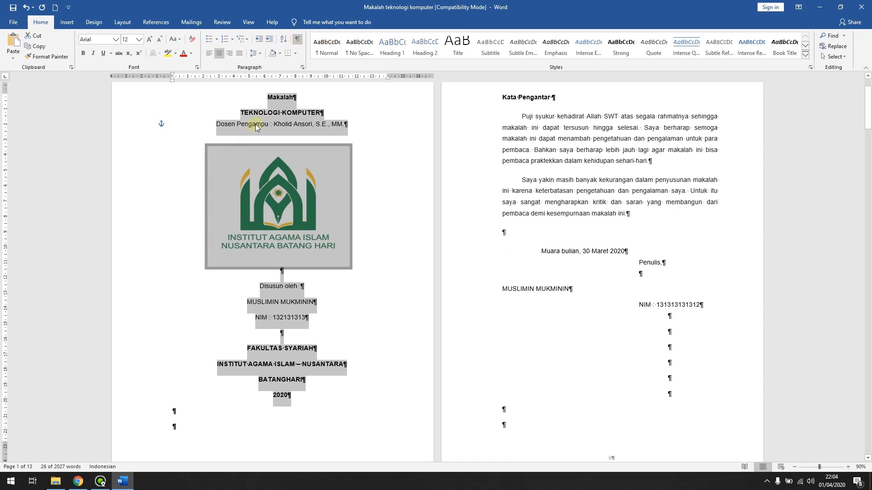
click(236, 107)
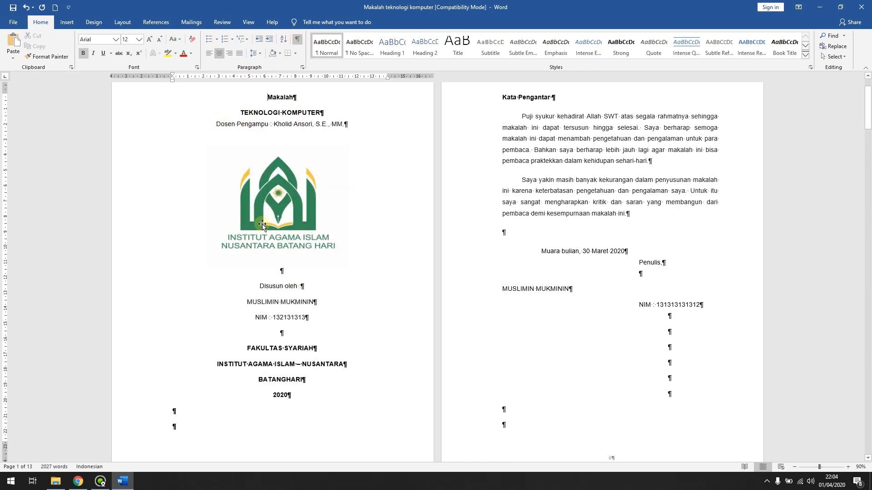
double_click(282, 272)
double_click(302, 286)
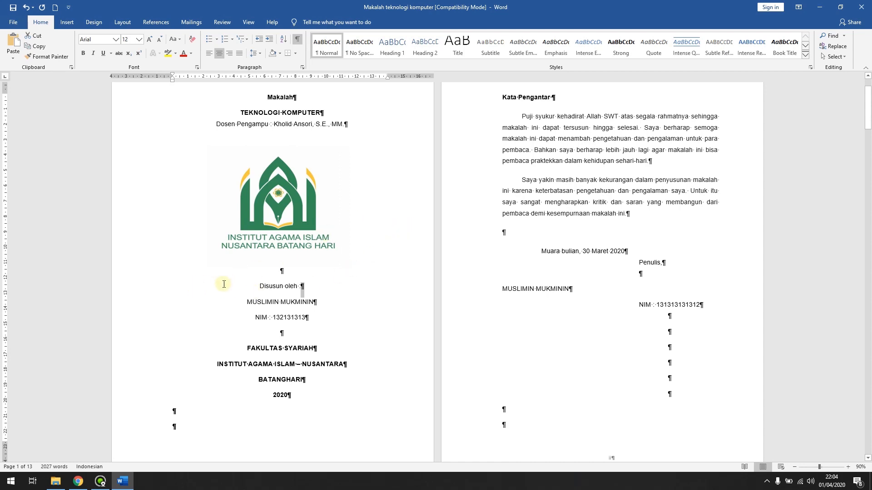
click(296, 44)
Step: Set the font size of the cover title "TEKNOLOGI KOMPUTER" to 14
scroll(326, 194, down, 1)
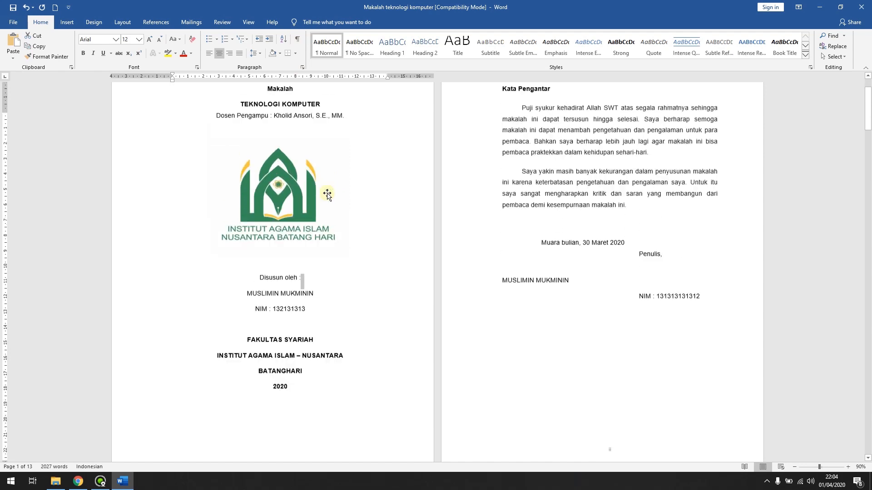
scroll(327, 193, up, 3)
drag(233, 170, 324, 171)
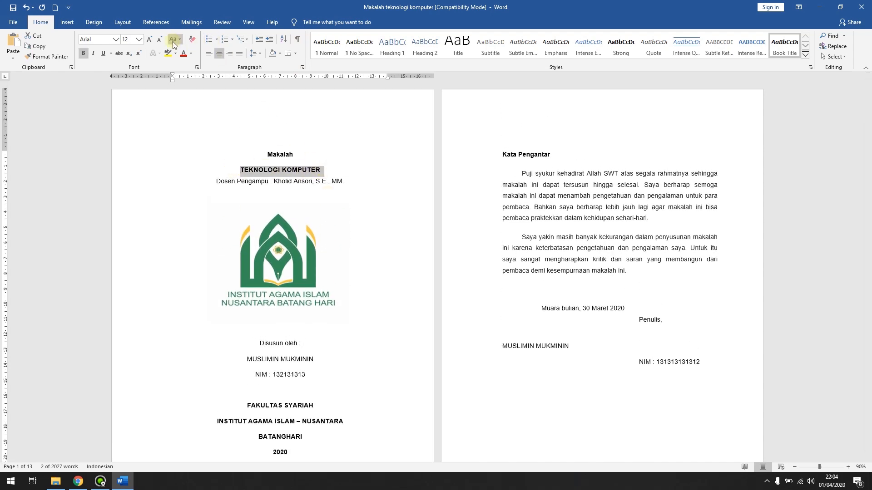
click(139, 39)
click(131, 100)
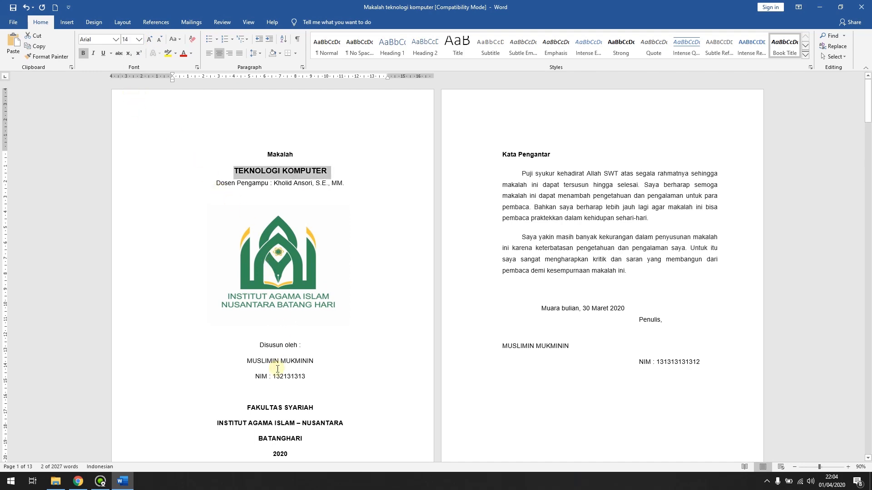
Step: Set the font size of the "Disusun oleh" block, including the author name and NIM lines, to 14
drag(257, 346, 309, 384)
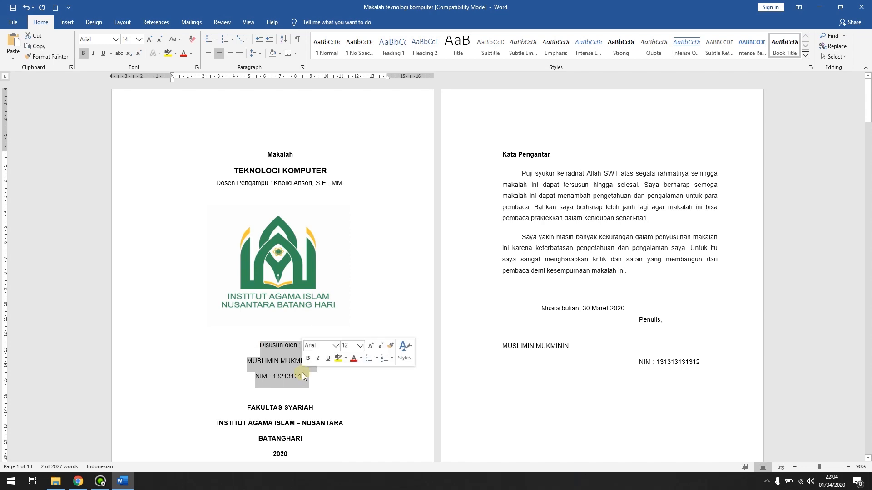
click(139, 40)
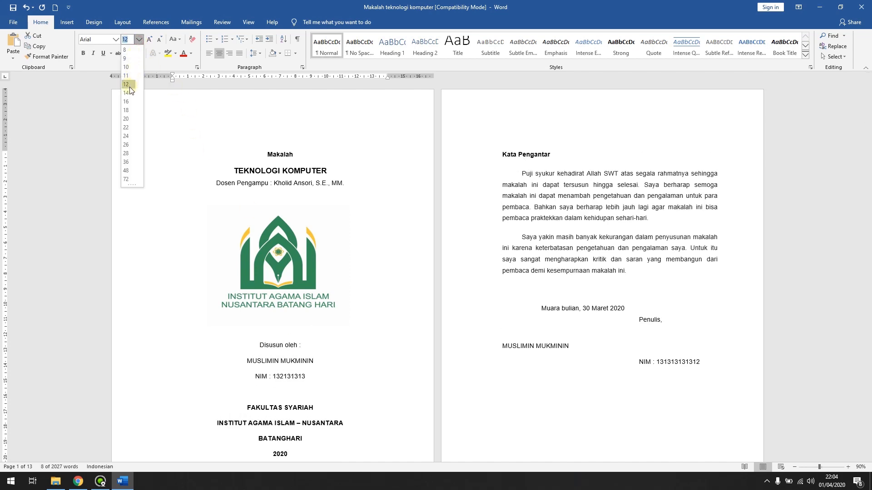
click(127, 92)
Step: Set the font size of the cover's institution block, from "FAKULTAS SYARIAH" to "2020", to 14
scroll(385, 229, down, 5)
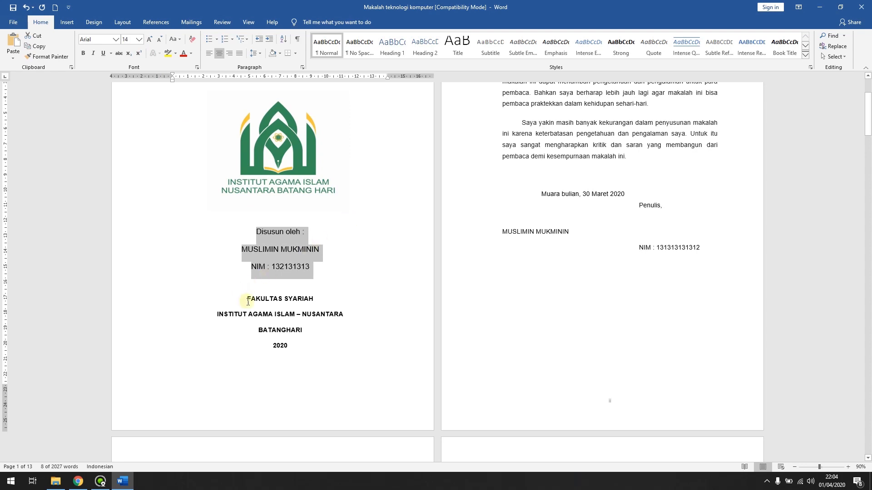
drag(247, 300, 294, 349)
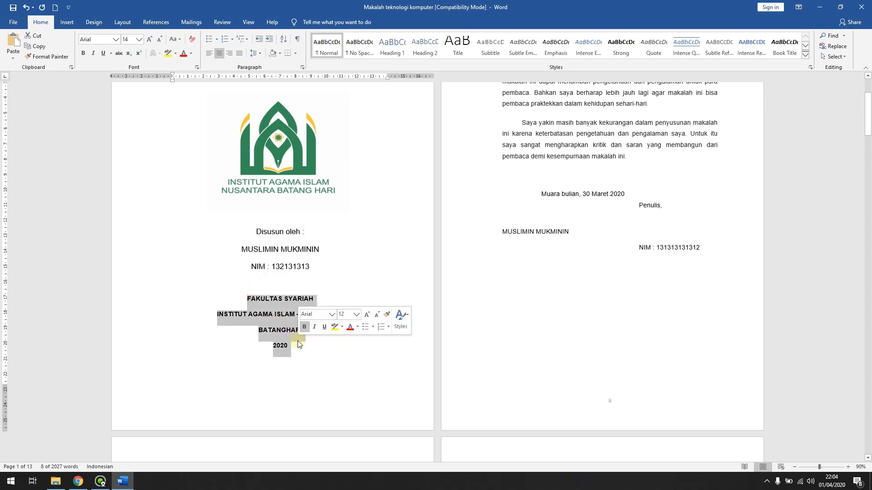
click(140, 40)
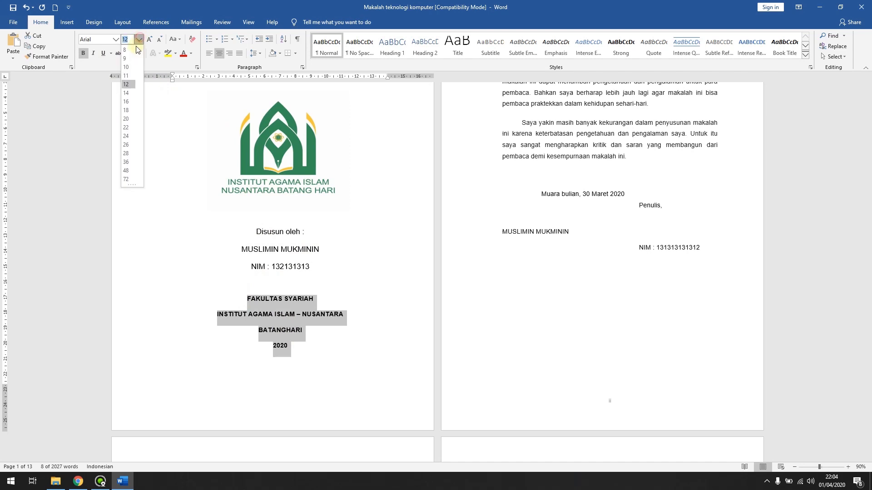
click(129, 96)
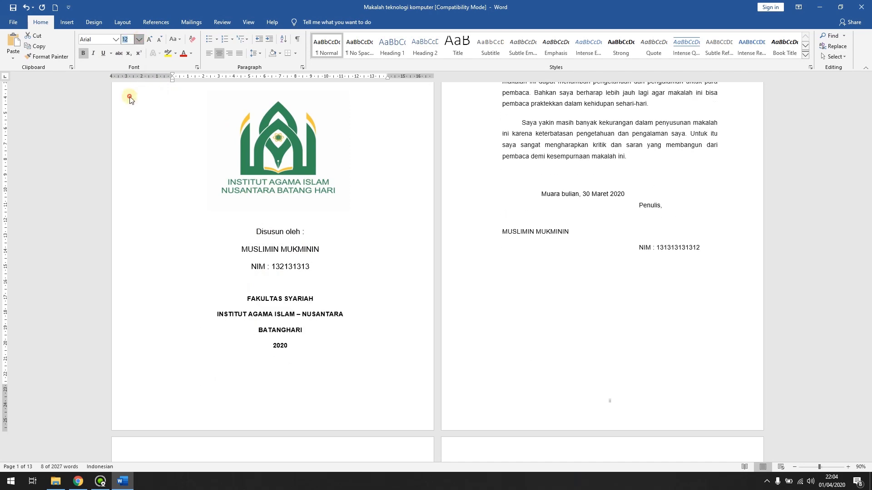
click(308, 285)
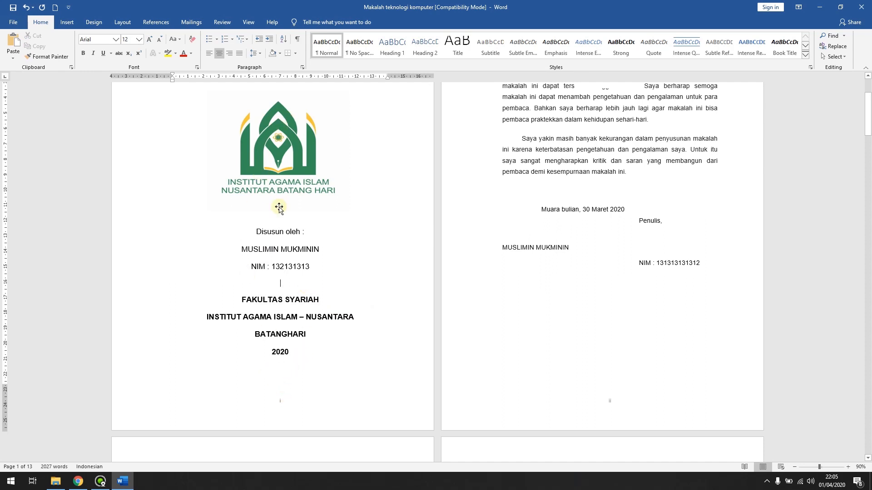
Step: Crop the cover logo to the emblem, cutting off the institute name and blank margins, to about 5,17 cm high and 5,56 cm wide
scroll(279, 207, up, 1)
scroll(279, 208, up, 3)
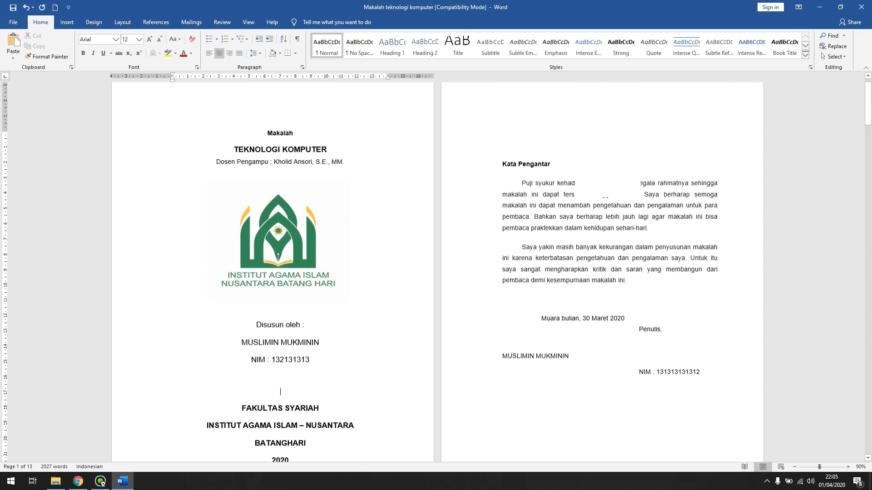
scroll(268, 157, up, 1)
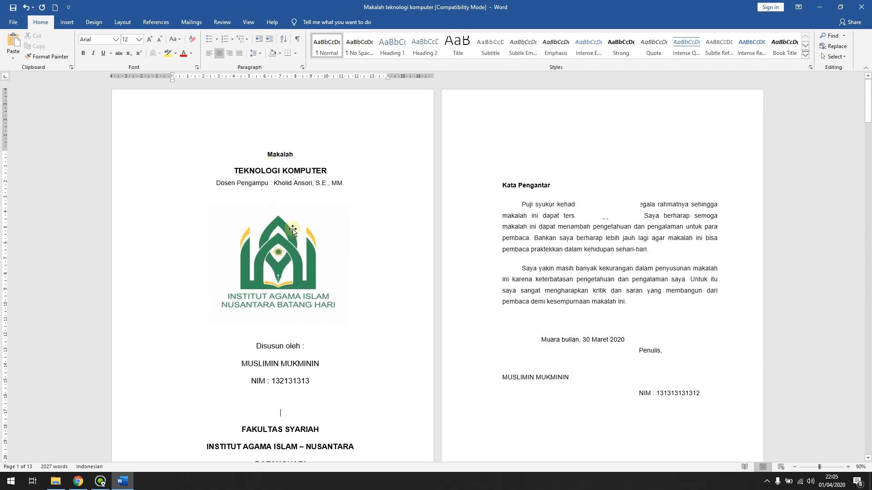
click(281, 245)
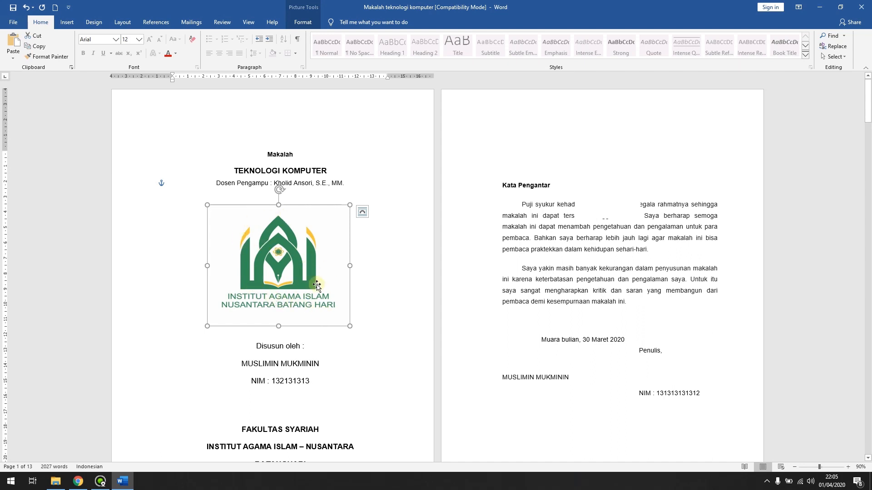
scroll(295, 291, down, 4)
scroll(281, 254, up, 3)
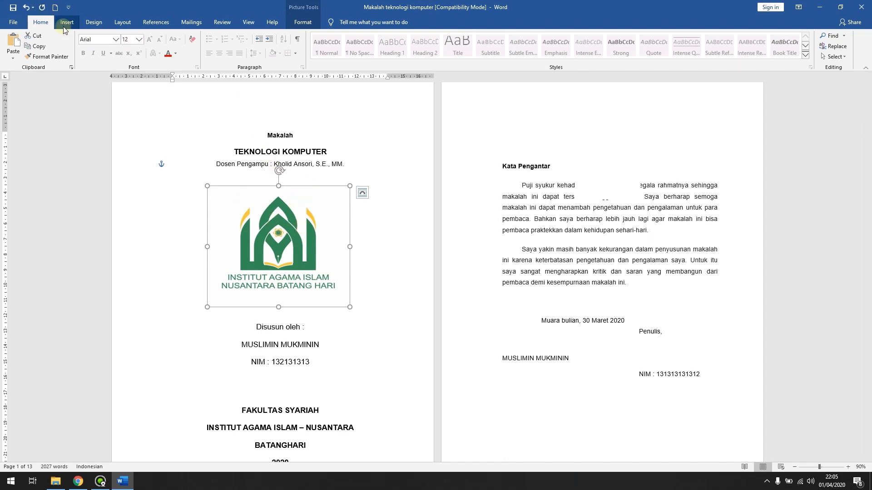
click(305, 24)
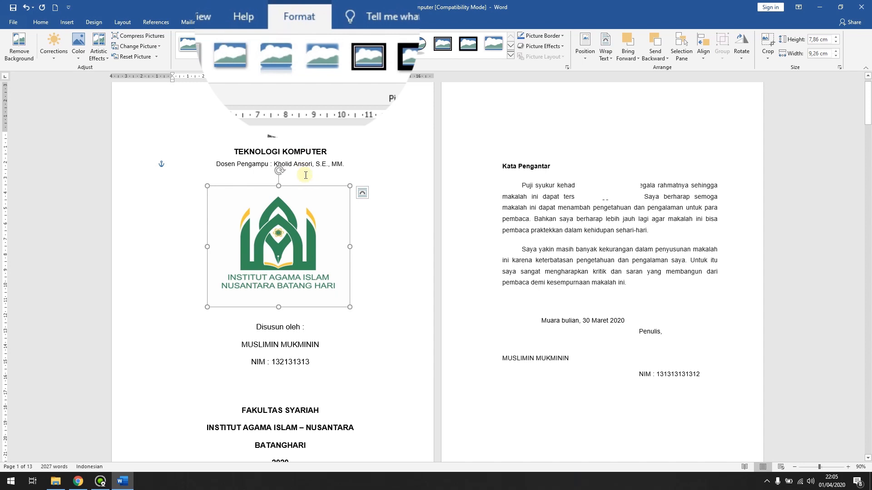
click(297, 147)
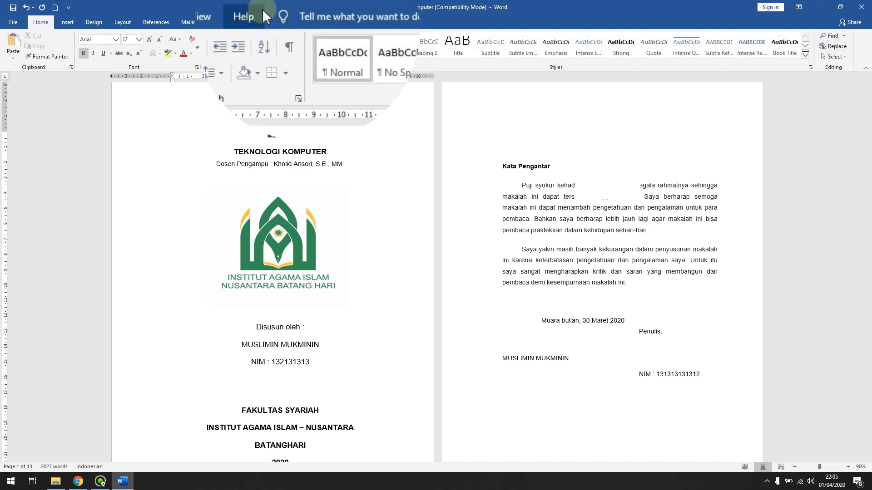
click(286, 205)
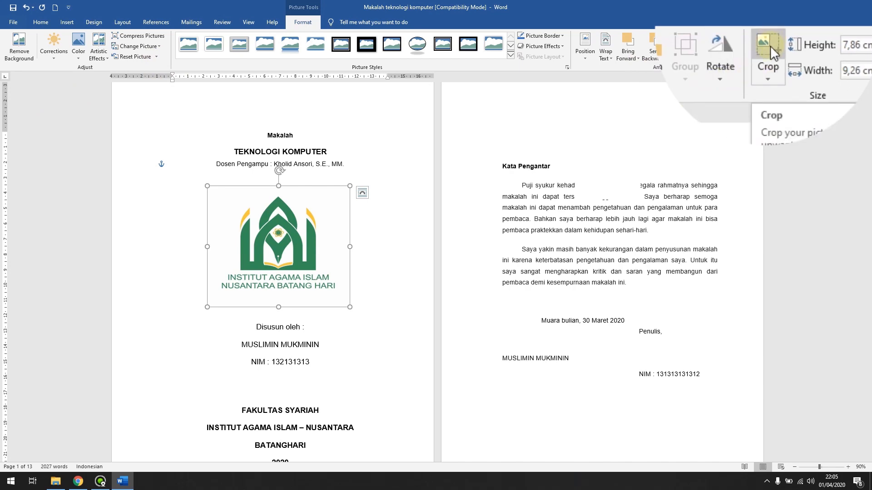
click(767, 34)
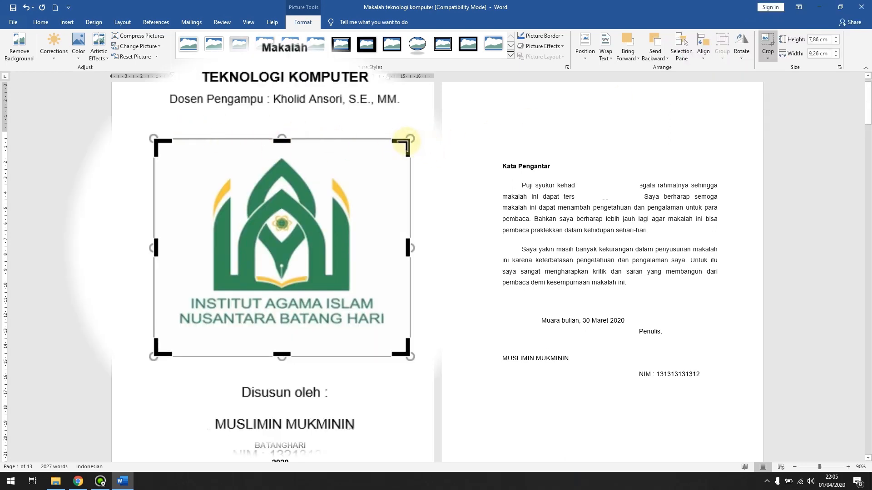
drag(405, 142, 358, 153)
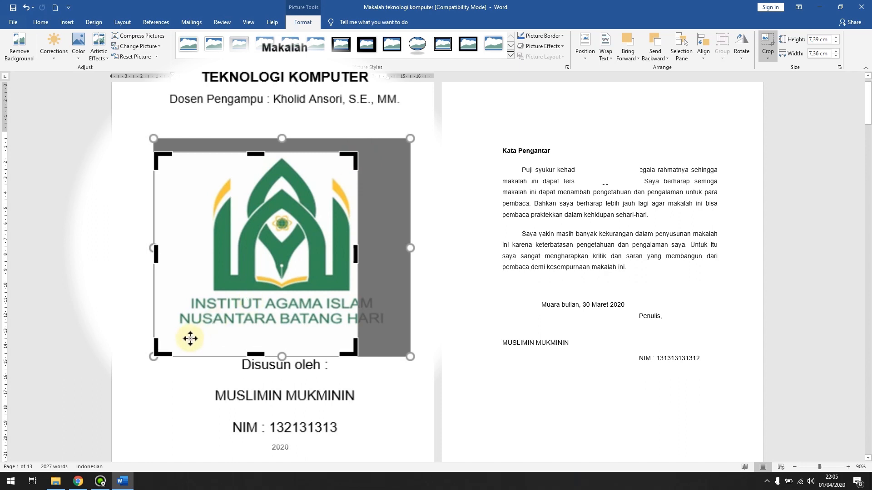
drag(159, 348, 205, 292)
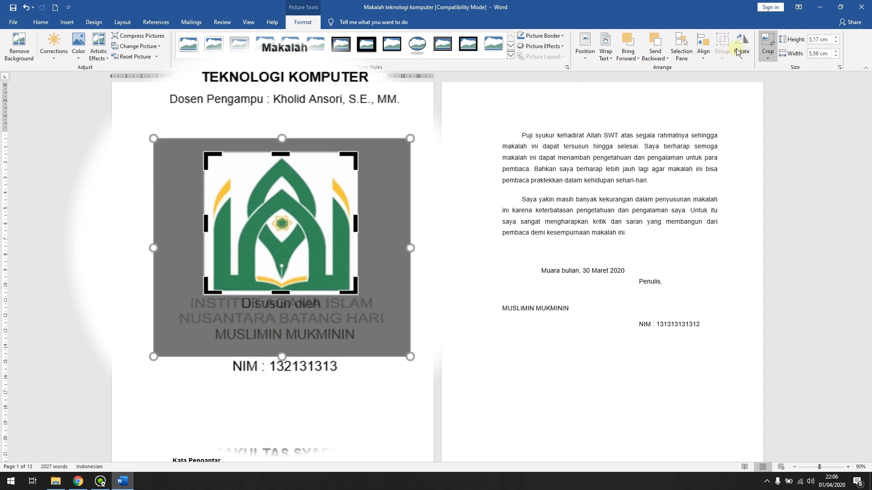
click(773, 44)
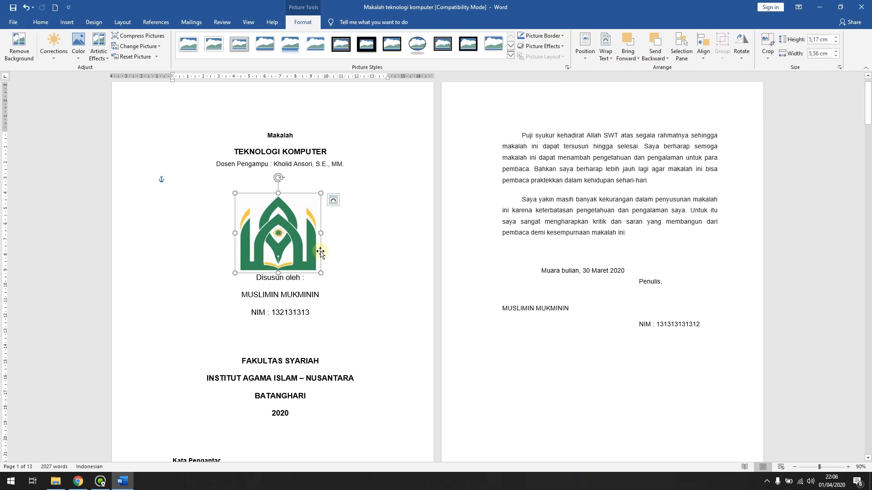
Step: Add blank lines above and below the cropped cover logo to separate it from the lecturer line and "Disusun oleh"
click(257, 281)
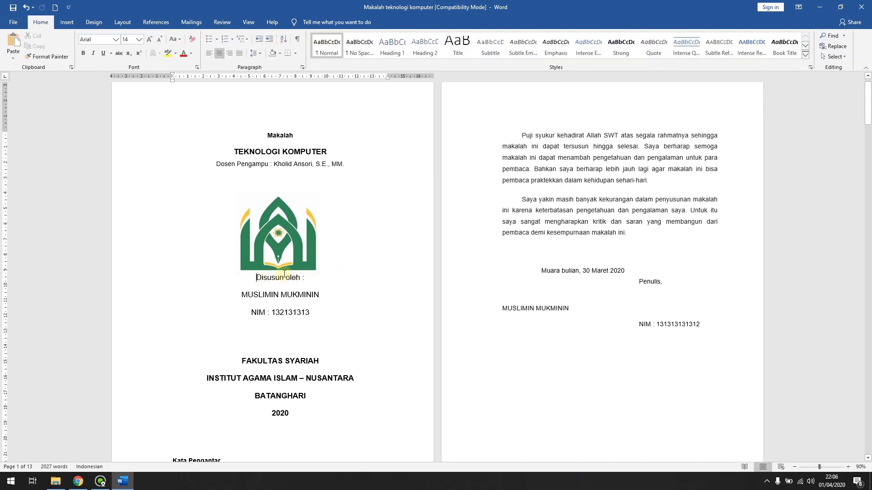
key(Return)
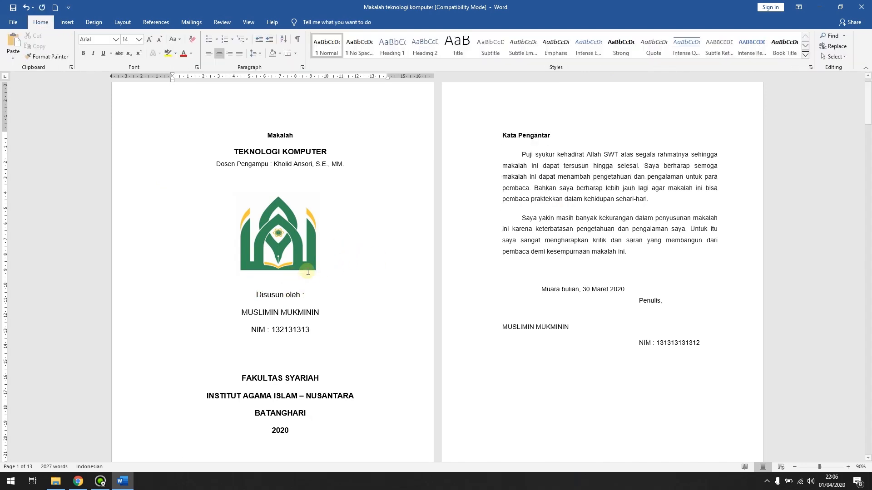
scroll(307, 271, down, 3)
scroll(307, 271, up, 3)
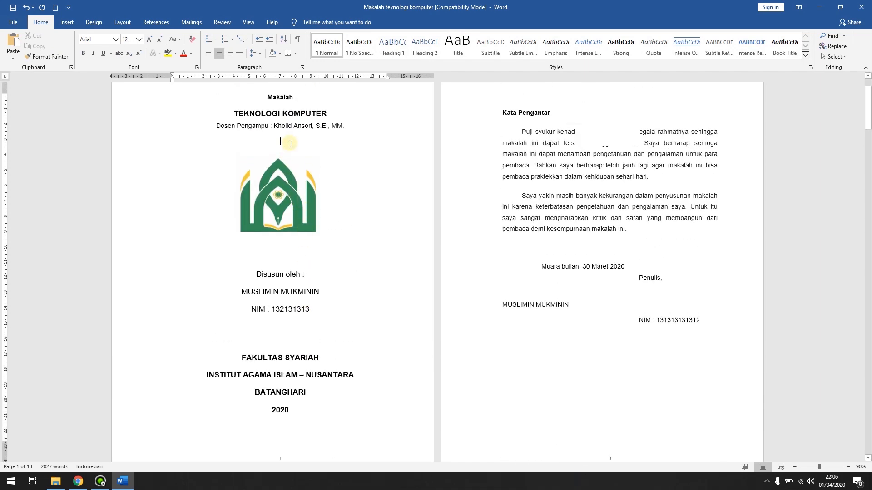
key(Return)
scroll(256, 199, down, 3)
scroll(256, 199, up, 4)
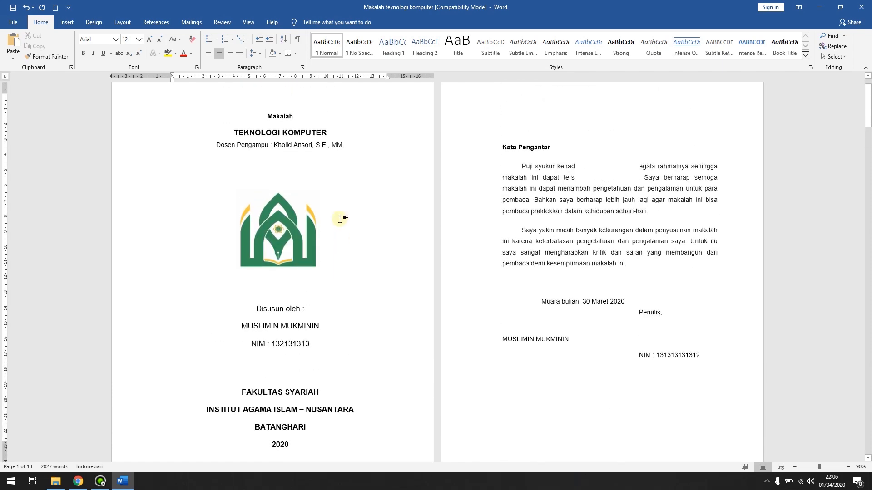
scroll(340, 219, down, 6)
scroll(340, 219, up, 3)
scroll(591, 236, down, 1)
scroll(643, 226, up, 3)
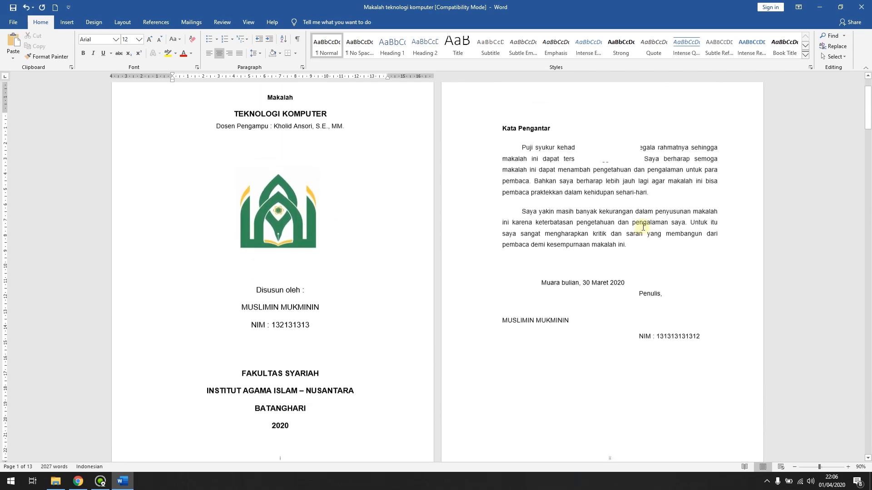
Step: Delete the white shape covering part of the first paragraph on the "Kata Pengantar" page
scroll(625, 213, up, 3)
click(623, 208)
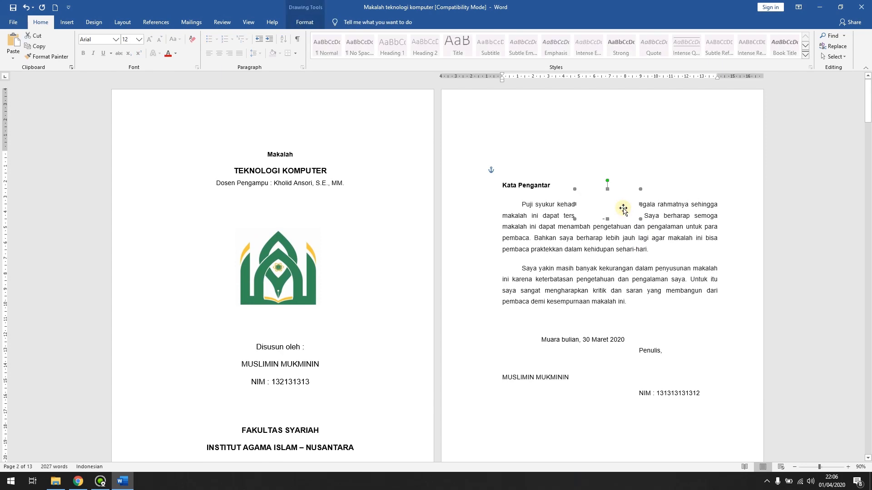
key(Delete)
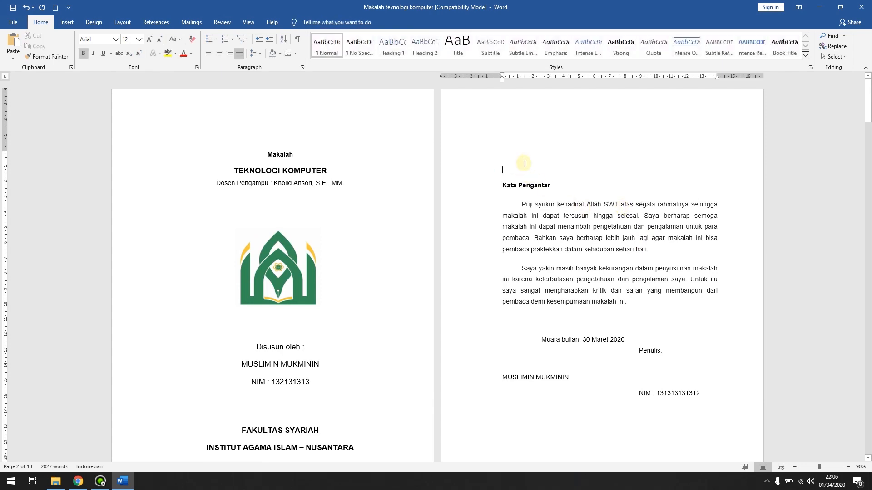
Step: Remove the empty line above the "Kata Pengantar" heading and centre the heading
key(Delete)
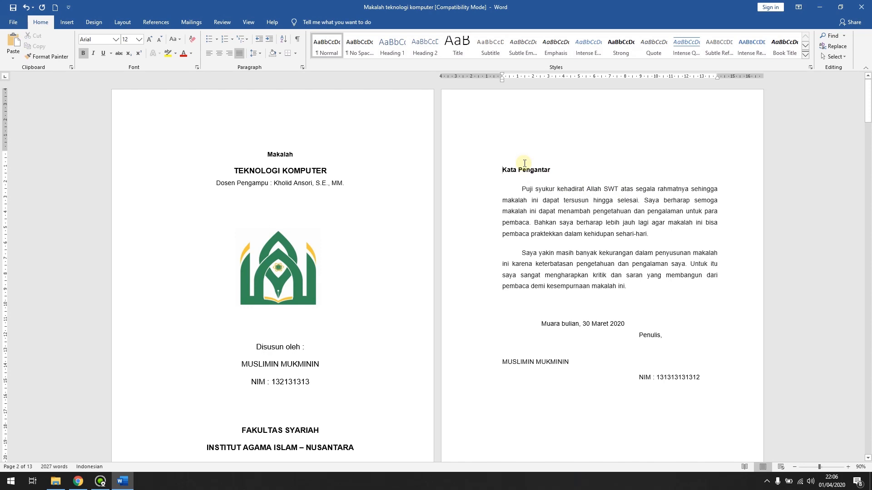
click(488, 176)
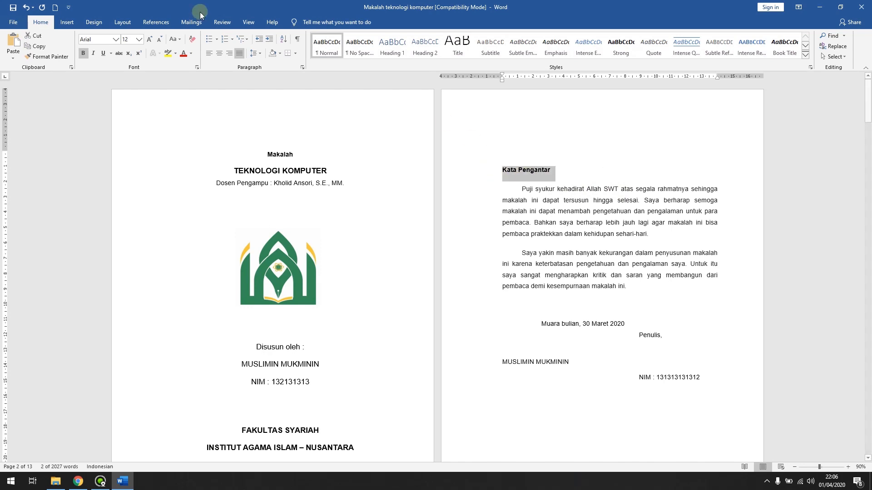
click(219, 54)
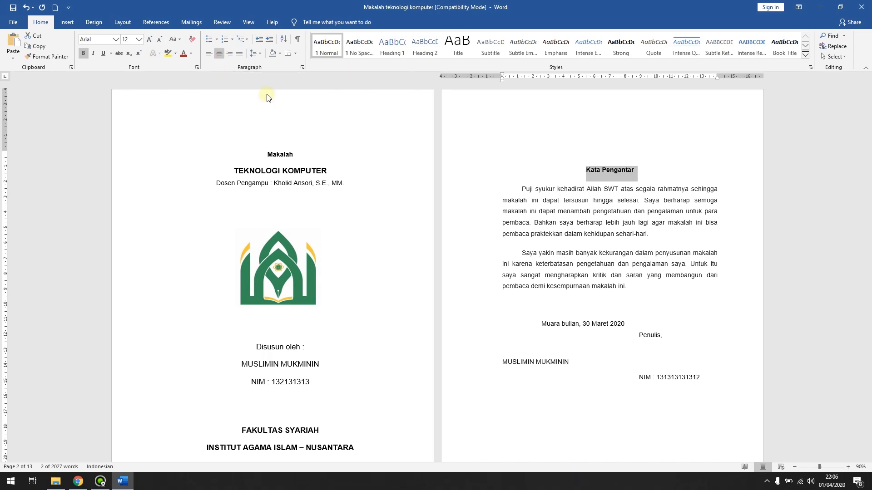
Step: In the paragraph settings of the first "Kata Pengantar" paragraph, choose a First line special indent with 1,27 cm
double_click(554, 192)
click(542, 192)
drag(519, 186, 594, 238)
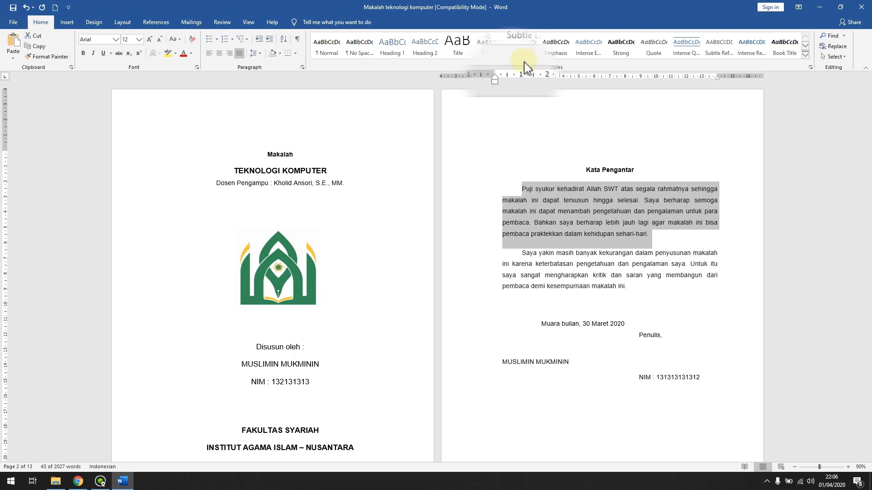
right_click(551, 211)
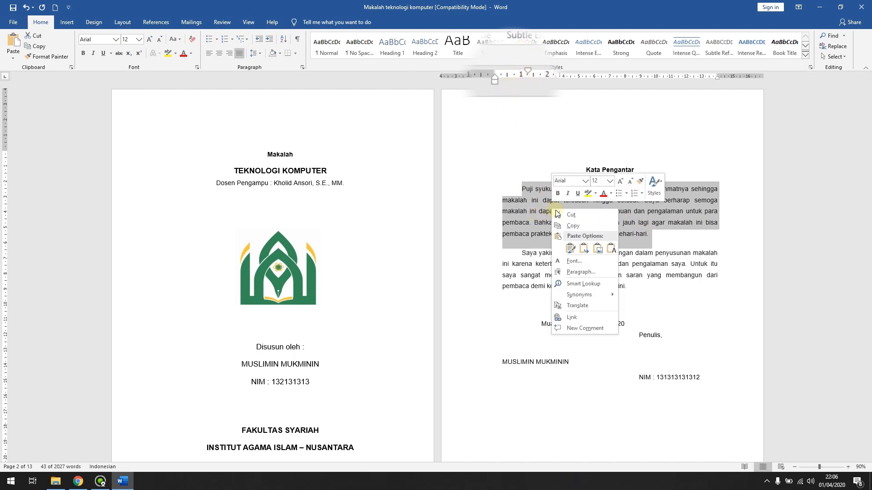
click(578, 271)
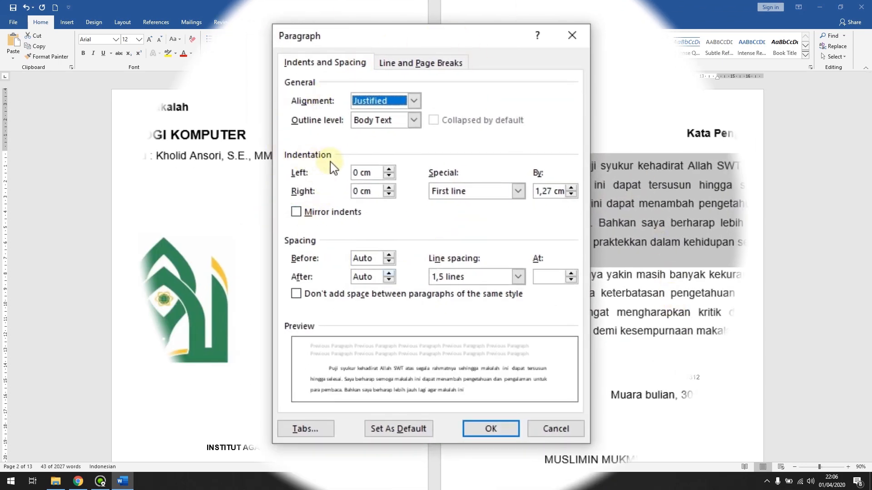
drag(415, 36, 472, 55)
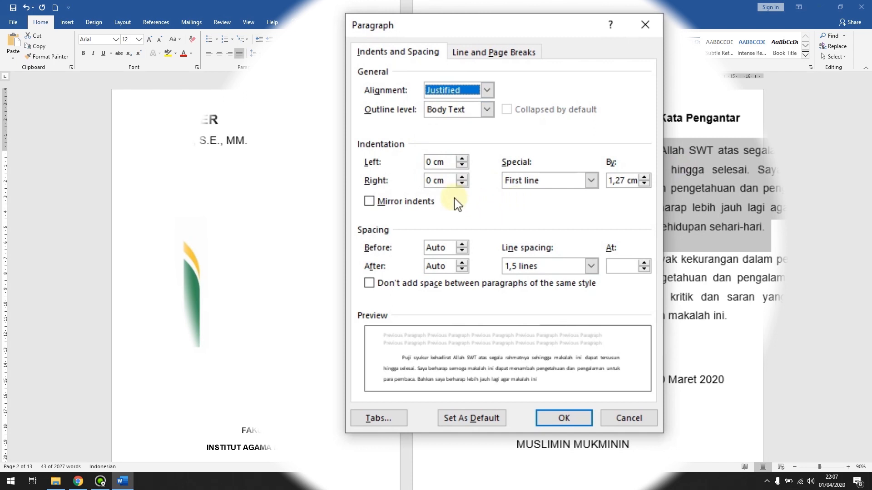
click(567, 179)
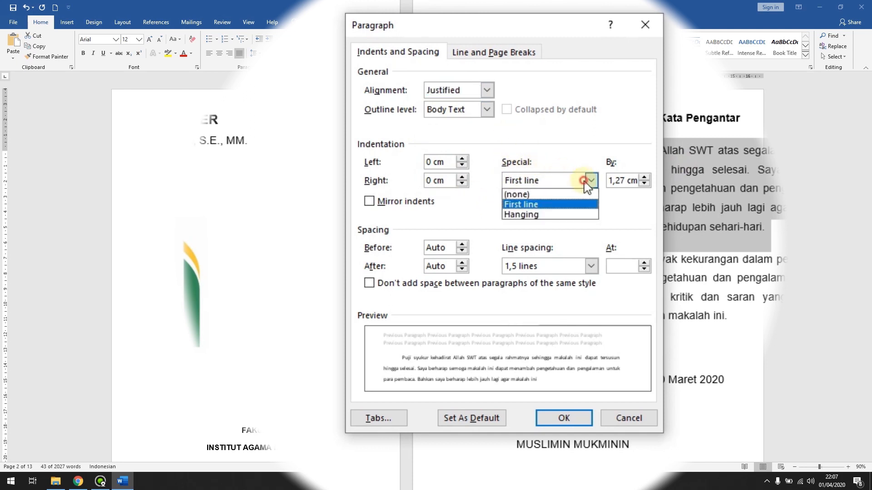
click(542, 207)
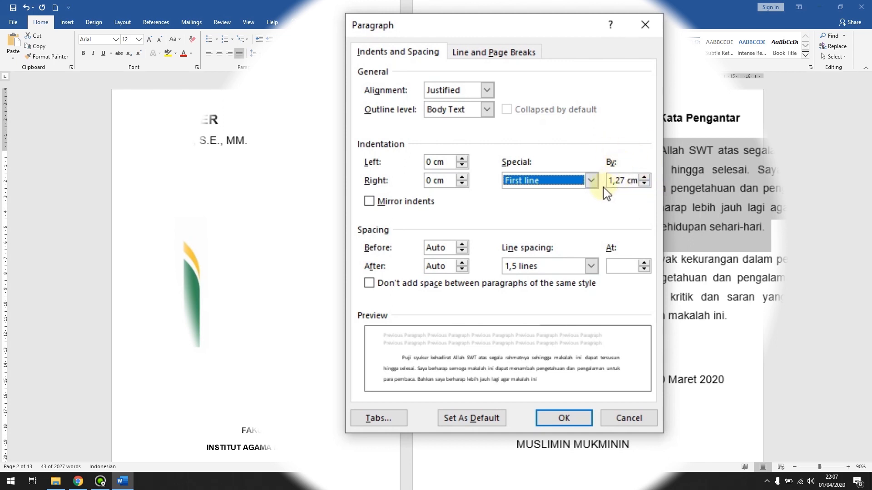
click(591, 181)
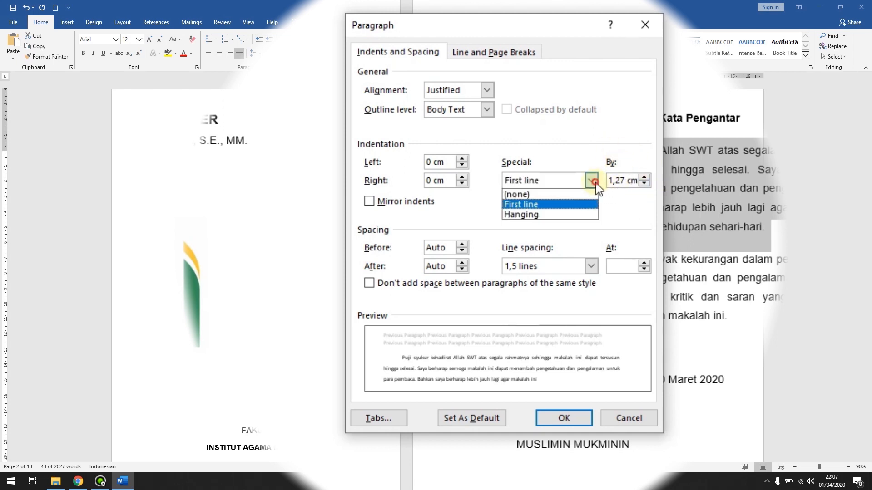
click(554, 208)
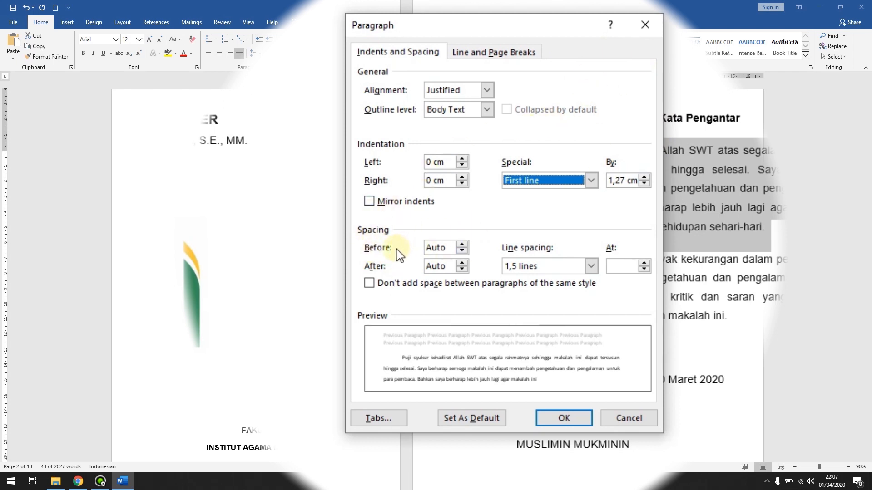
Step: Set the first paragraph's spacing before and after to 0 pt and apply the paragraph settings
click(462, 251)
click(462, 270)
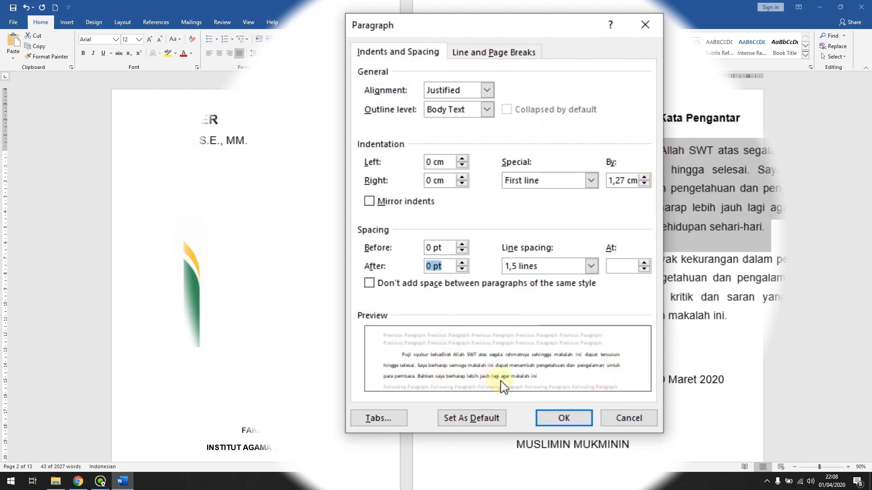
click(571, 417)
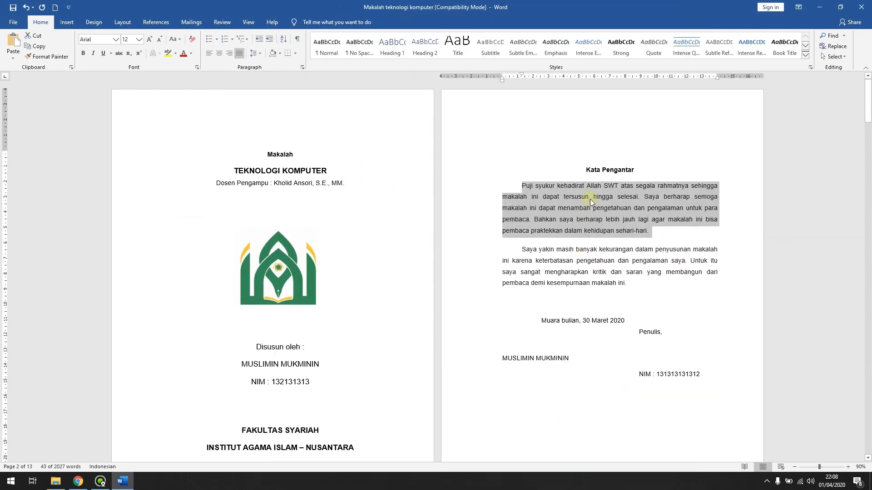
Step: Try to copy the formatting of the first "Kata Pengantar" paragraph with Format Painter
triple_click(569, 249)
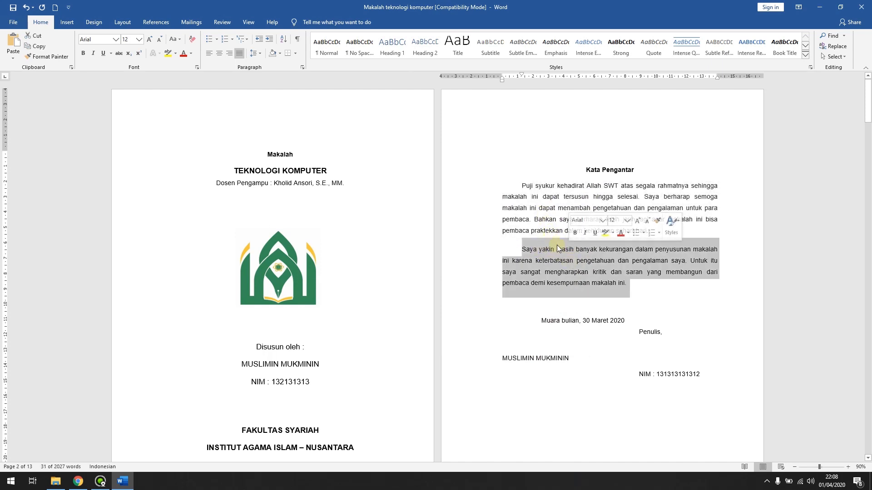
click(542, 207)
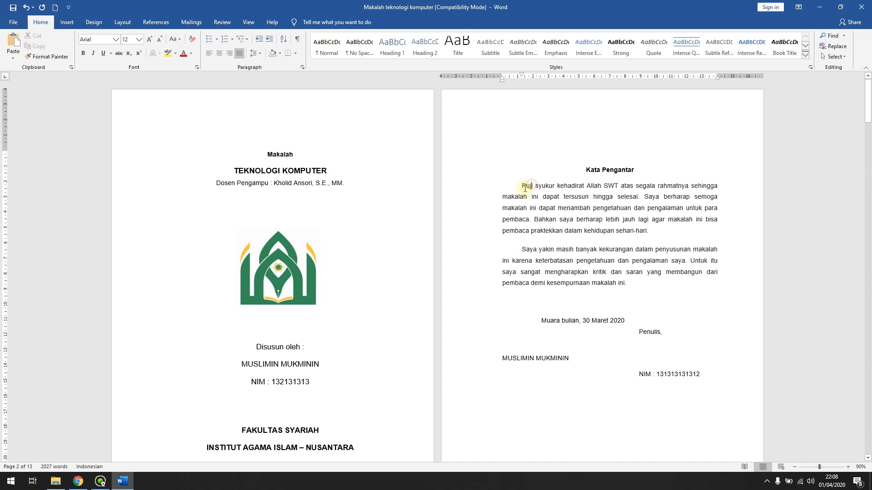
click(63, 57)
drag(521, 186, 650, 220)
Step: Centre the second "Kata Pengantar" paragraph and format it in bold Adobe Fan Heiti Std B, size 22
drag(522, 250, 629, 293)
click(210, 53)
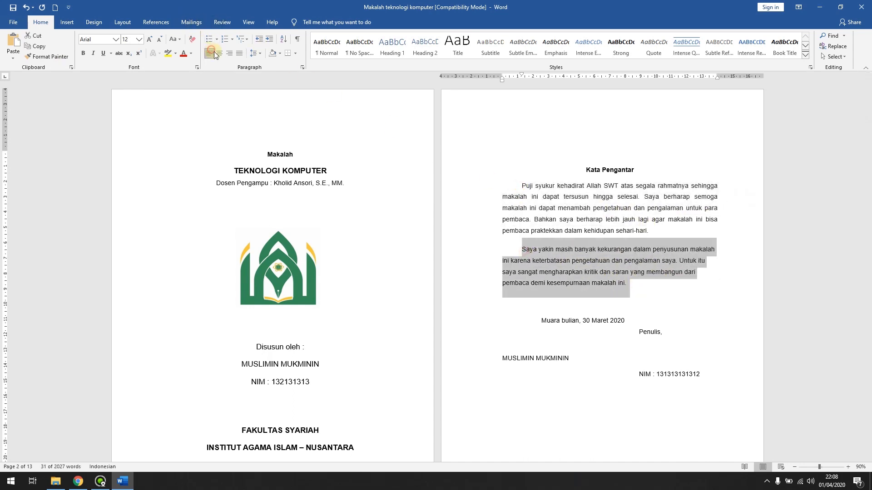
click(219, 53)
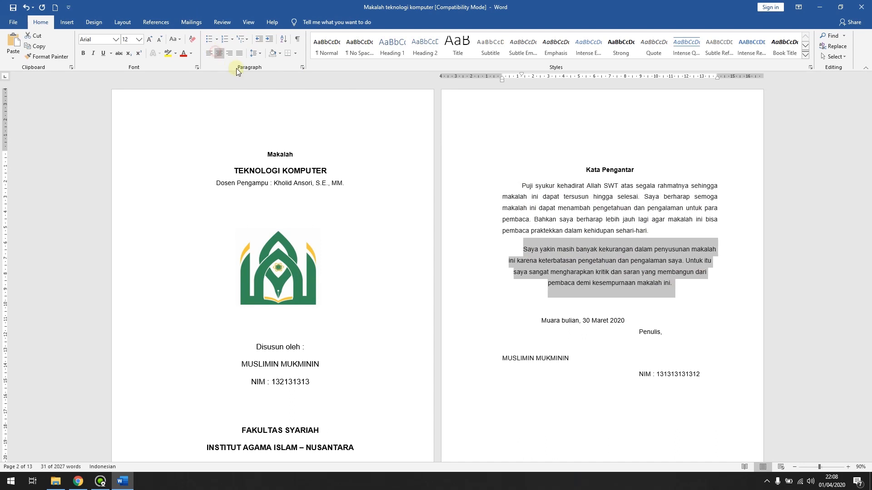
click(117, 40)
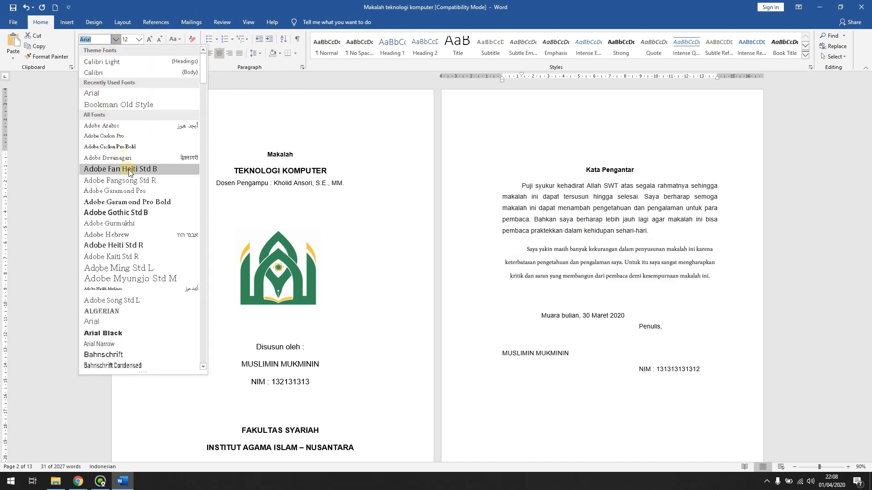
click(129, 170)
click(139, 39)
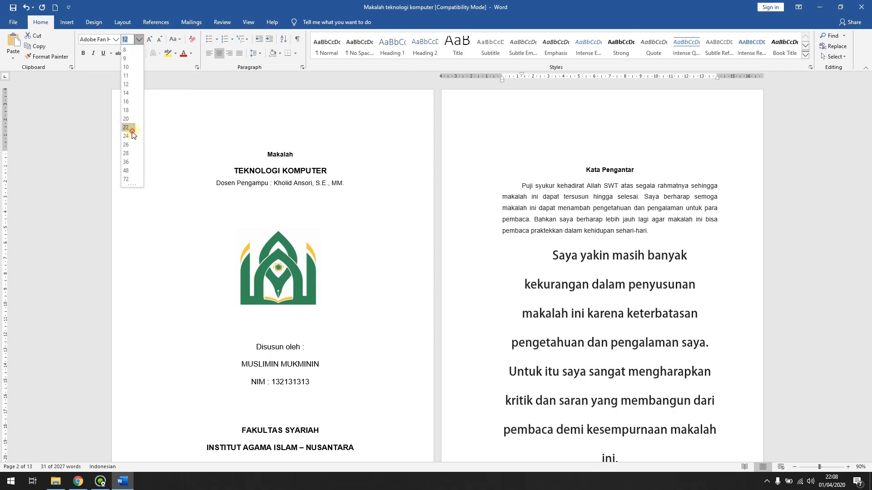
click(133, 131)
click(85, 54)
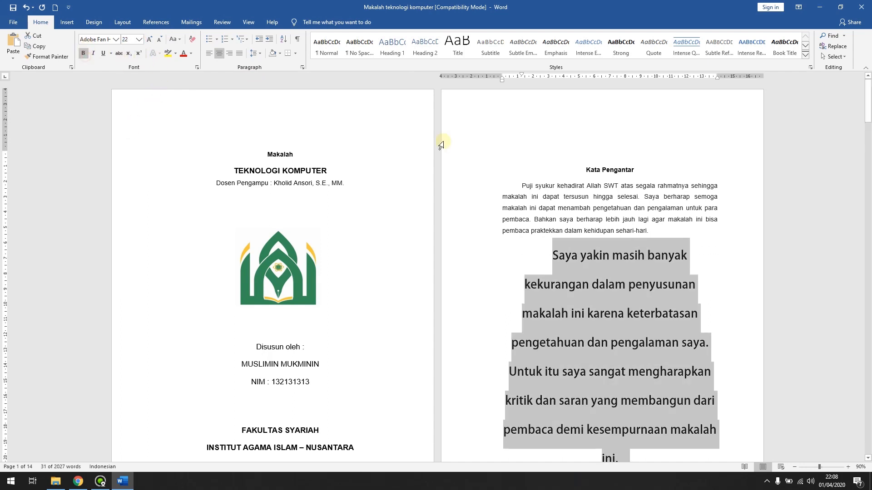
Step: Copy the formatting of the first "Kata Pengantar" paragraph onto the second one with Format Painter
click(575, 233)
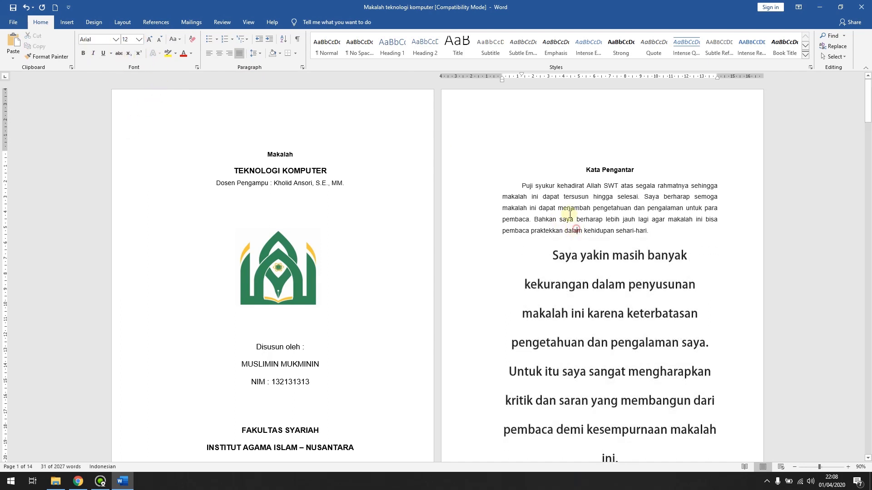
click(551, 187)
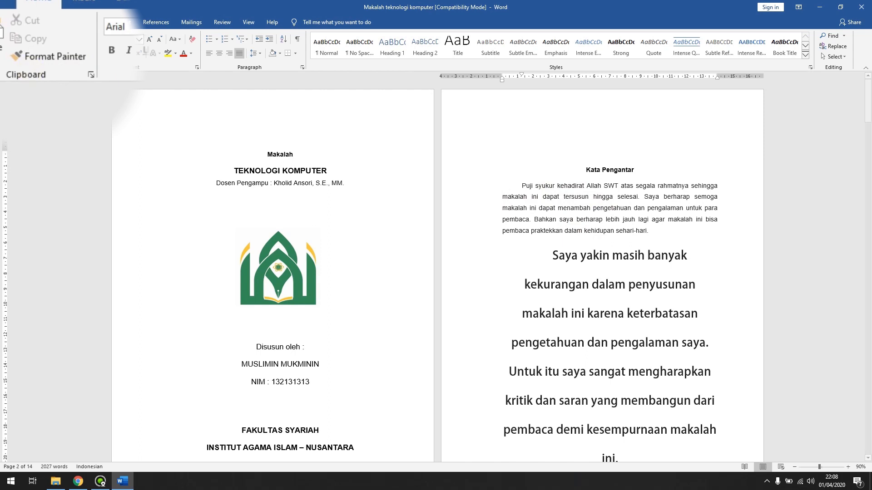
click(49, 56)
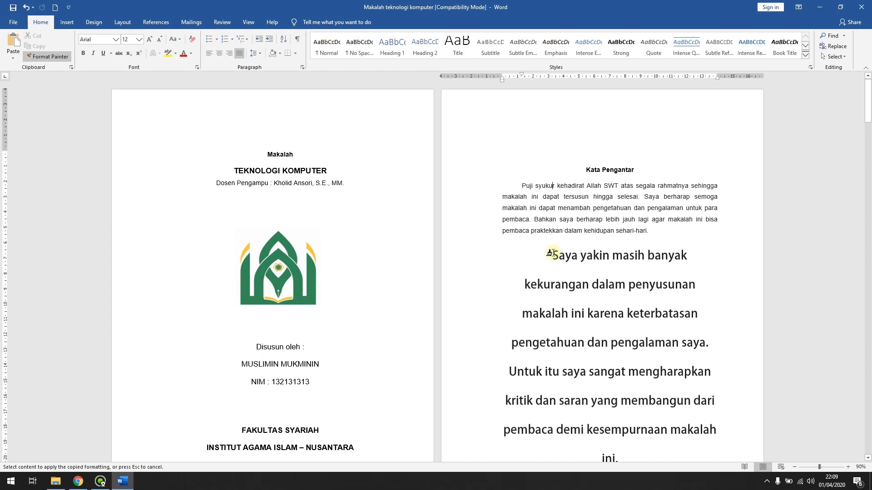
mouse_move(550, 253)
mouse_down()
mouse_move(636, 384)
mouse_move(707, 459)
mouse_move(633, 405)
mouse_up()
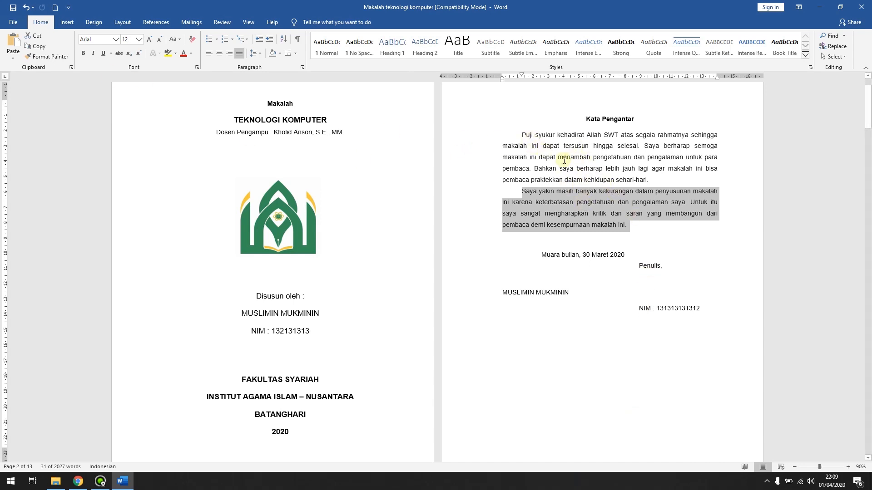
click(550, 135)
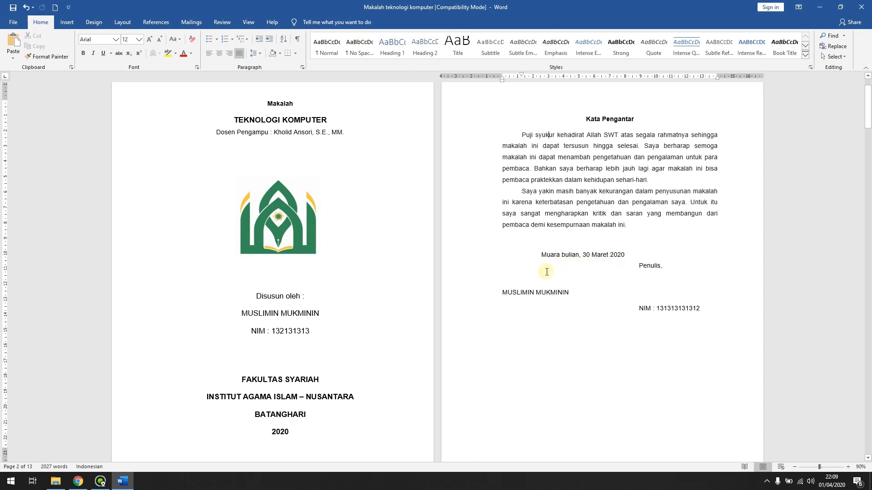
Step: Indent the signature block, from the date line to the NIM line, 5 cm from the left and centre it
drag(539, 254, 706, 313)
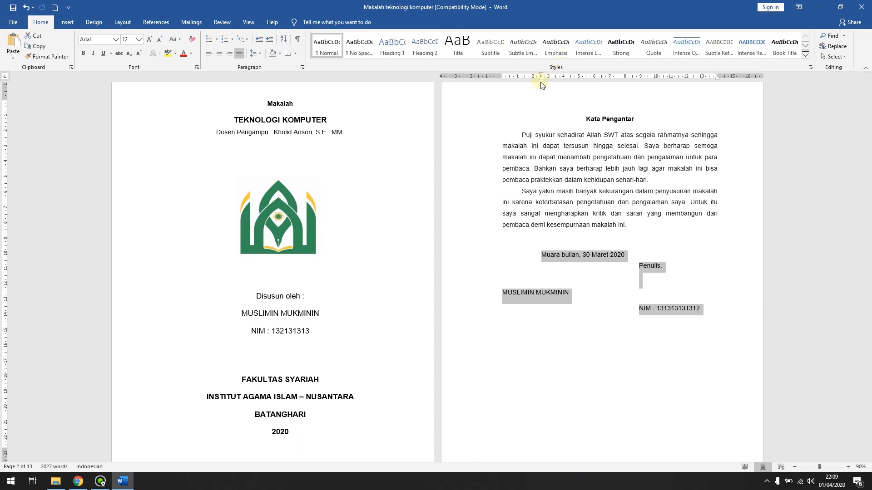
drag(541, 81, 579, 81)
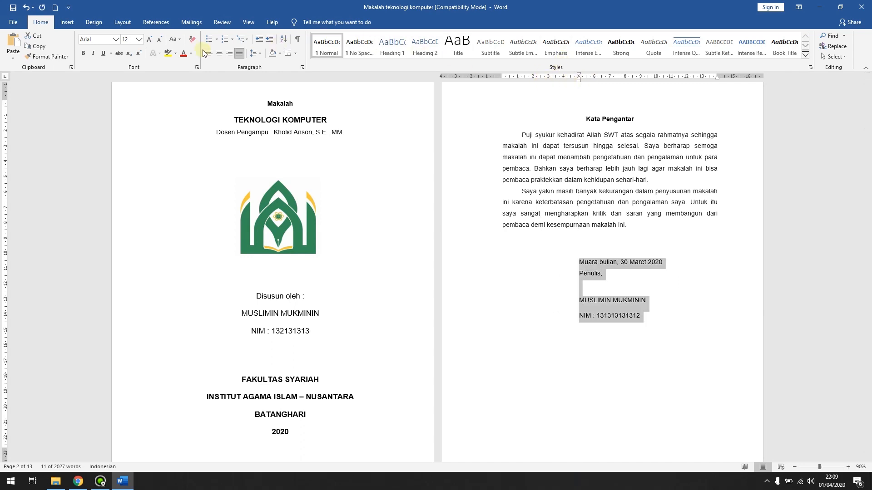
click(219, 53)
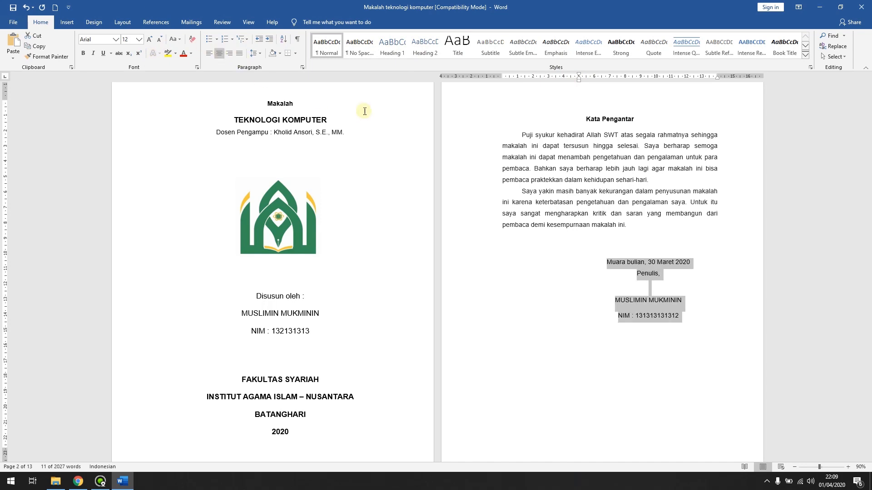
Step: Add an empty line between "Penulis," and the author's name in the signature block, and make the name bold
click(640, 292)
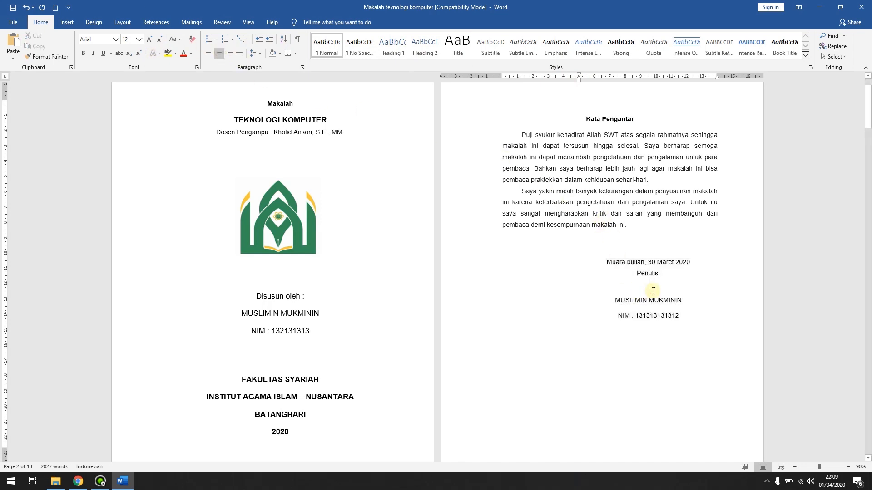
key(Return)
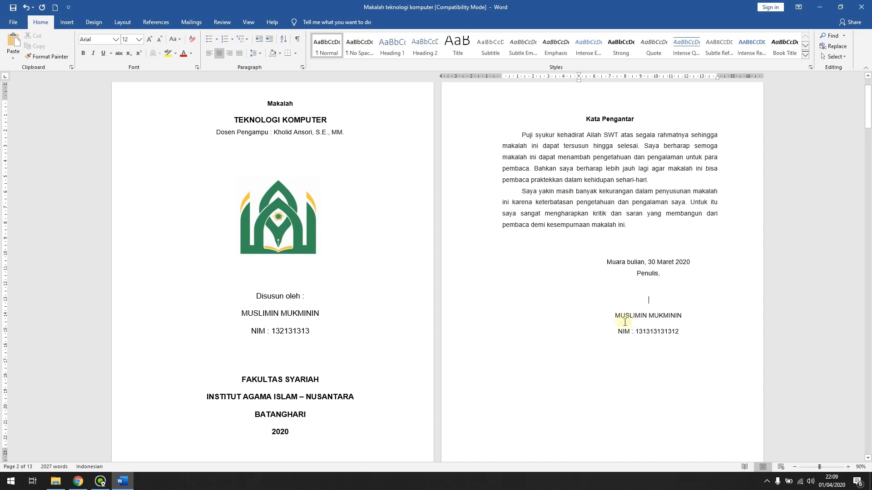
drag(615, 318, 693, 318)
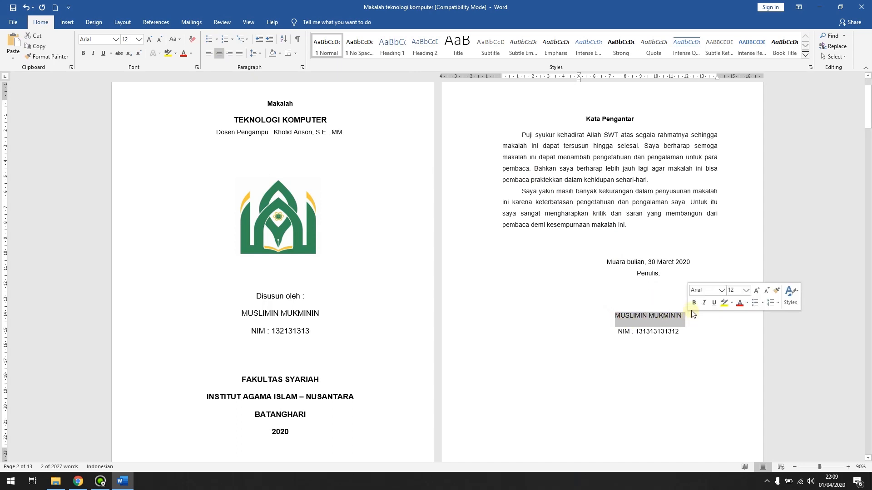
click(693, 303)
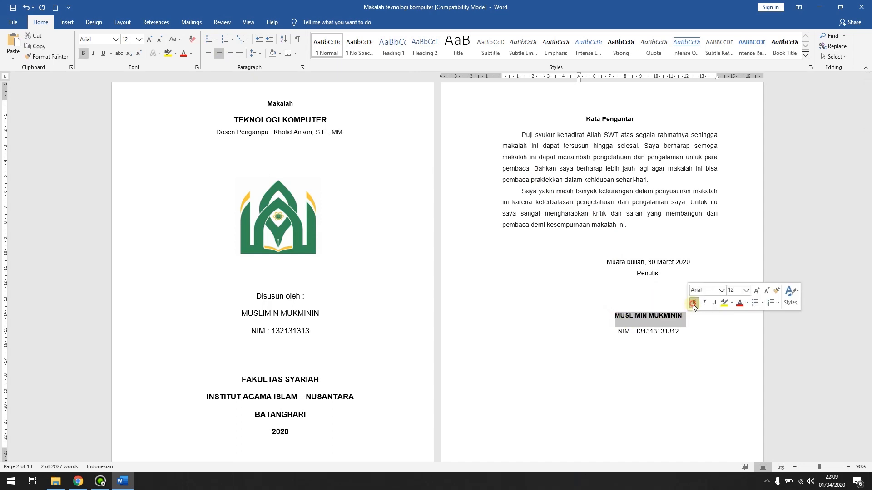
Step: Apply Capitalize Each Word to "bulian" in the date line of the signature block
click(636, 262)
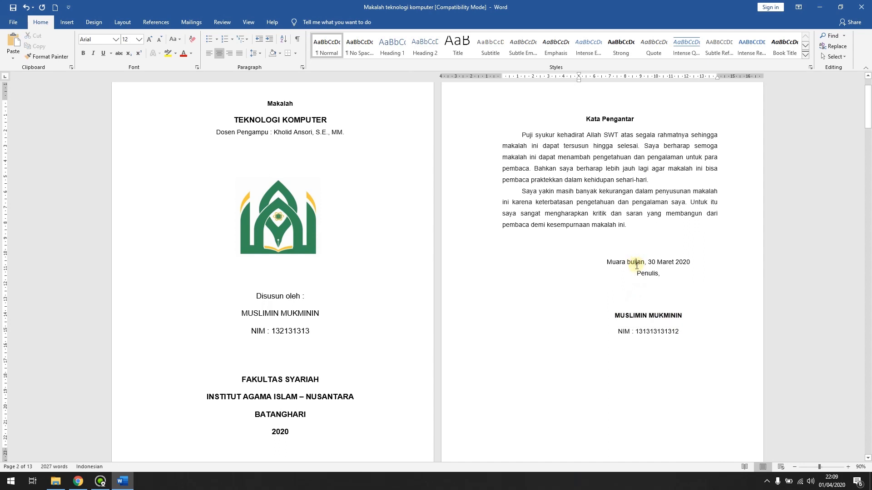
click(176, 40)
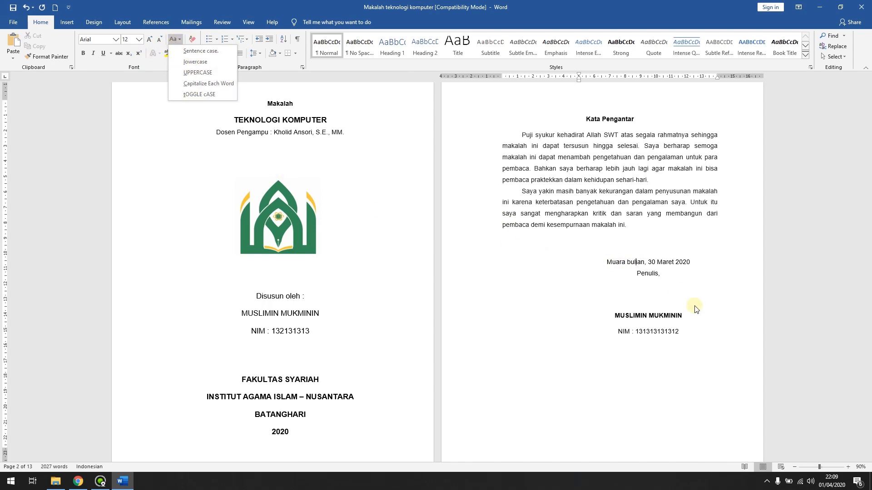
click(213, 84)
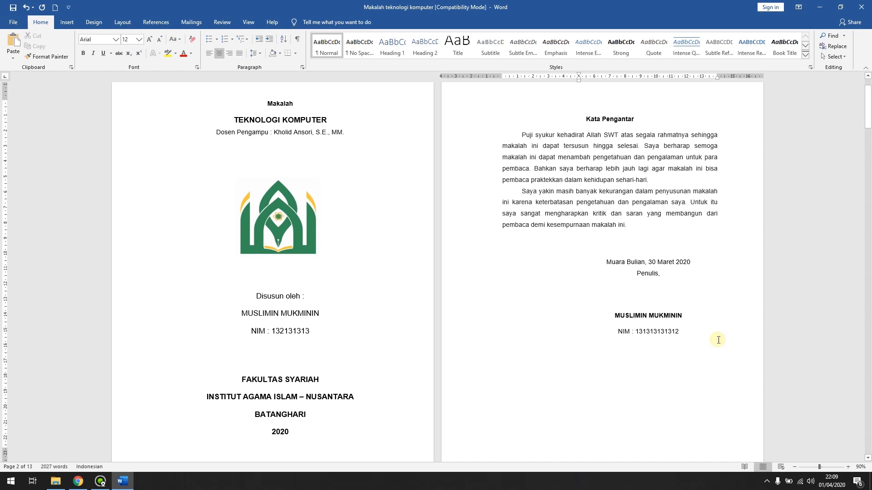
Step: Show the formatting marks and examine the empty paragraphs and page transitions between the cover, Kata Pengantar and Daftar Isi pages
click(647, 287)
scroll(644, 254, down, 5)
scroll(644, 317, up, 4)
scroll(570, 212, down, 10)
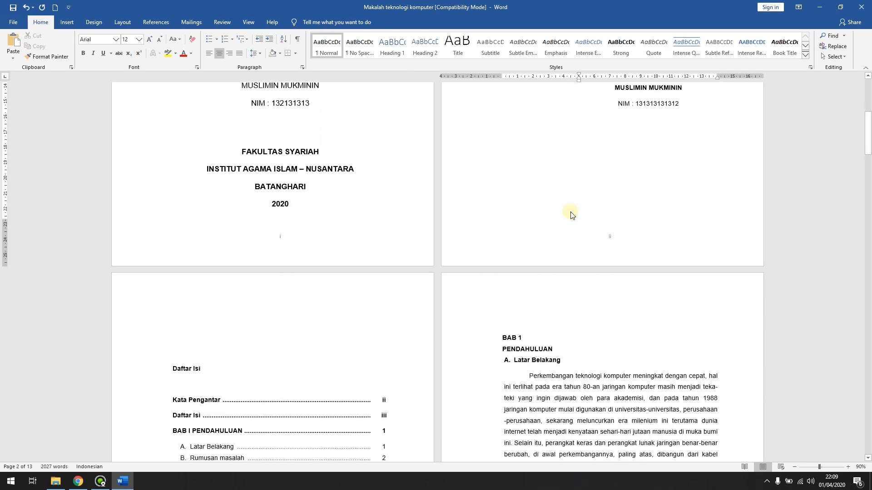
scroll(350, 209, up, 6)
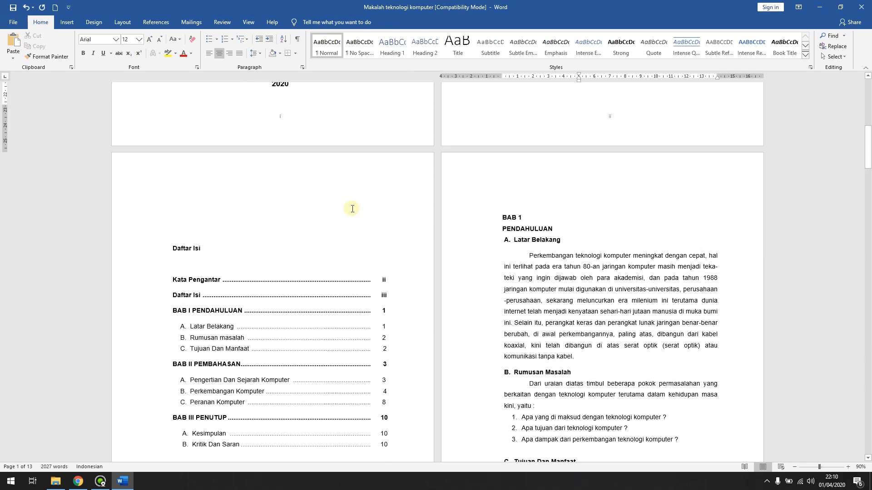
click(297, 40)
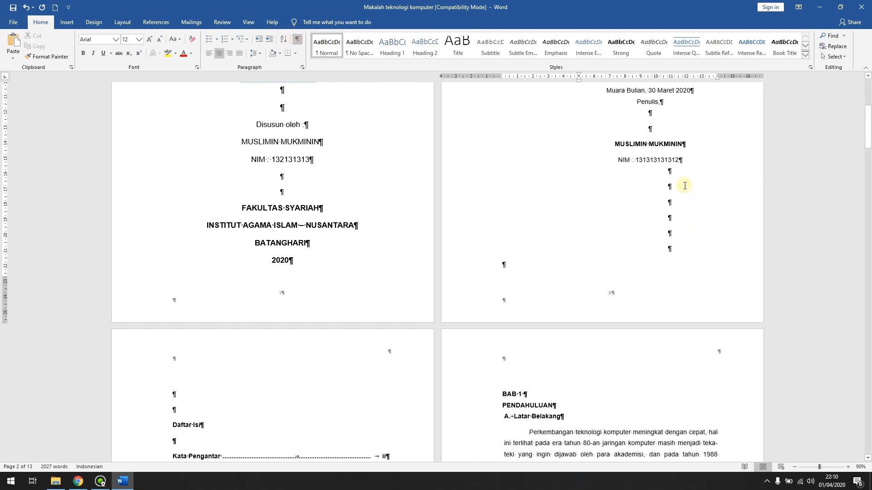
scroll(642, 228, down, 3)
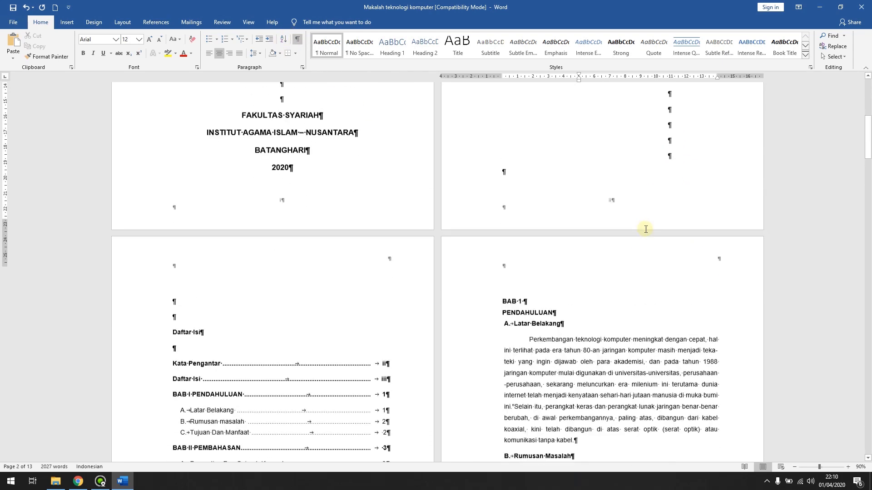
scroll(657, 222, up, 3)
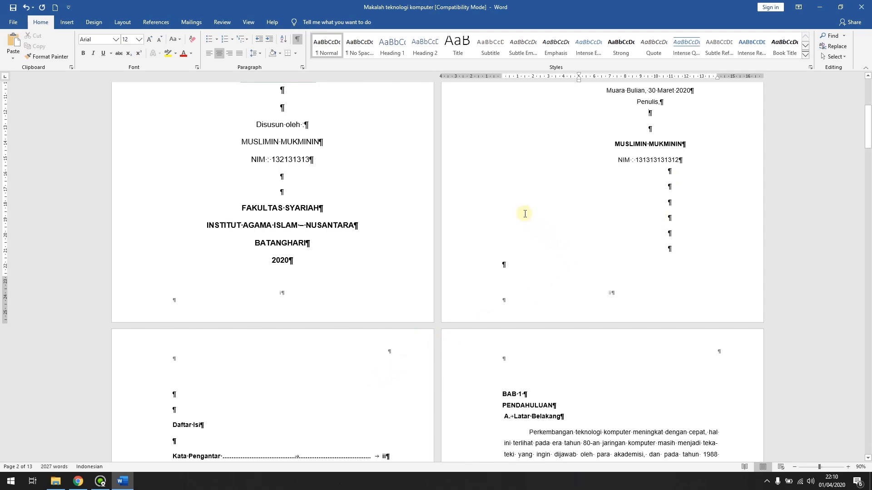
scroll(551, 198, up, 6)
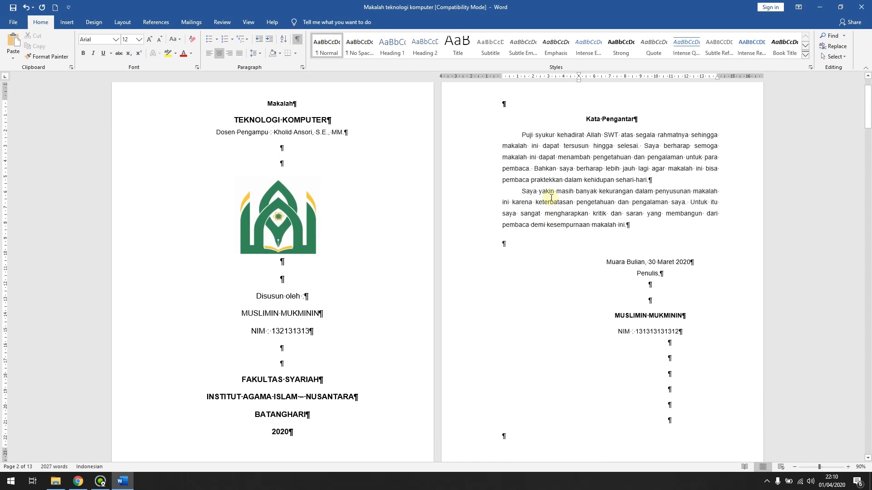
scroll(618, 240, down, 3)
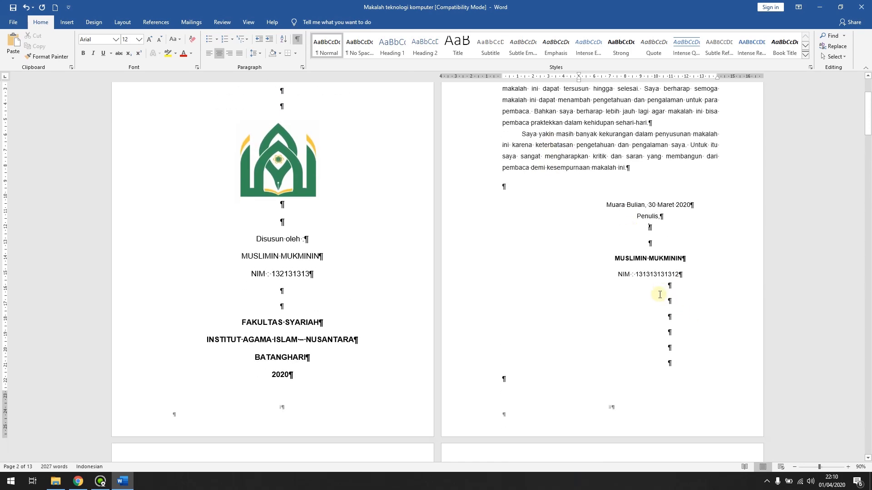
scroll(657, 302, down, 2)
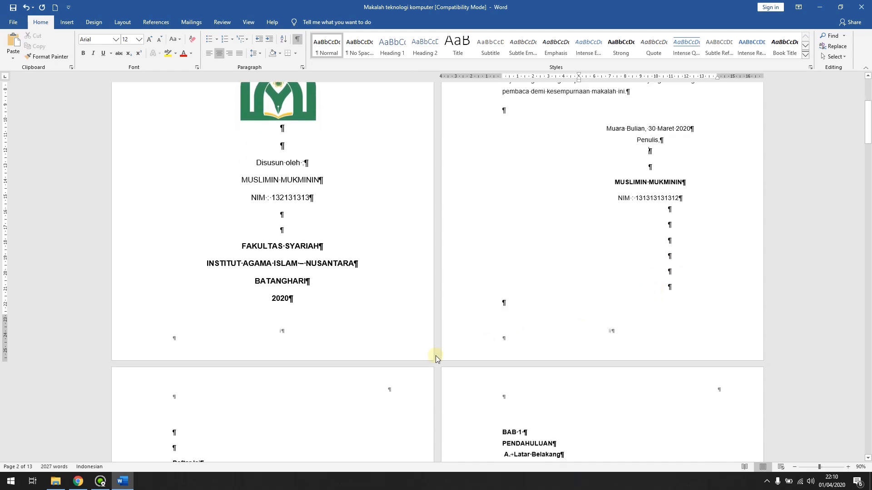
scroll(309, 387, down, 1)
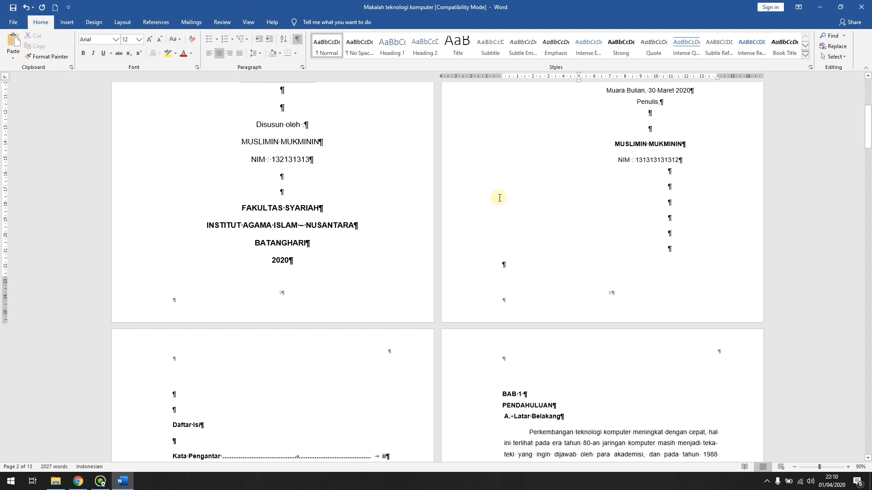
Step: View the available page break and section break options without inserting one
click(119, 21)
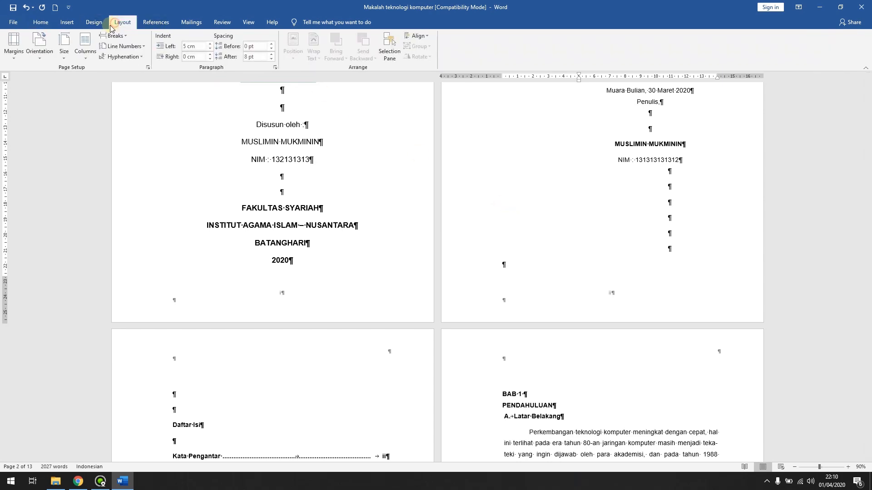
click(113, 36)
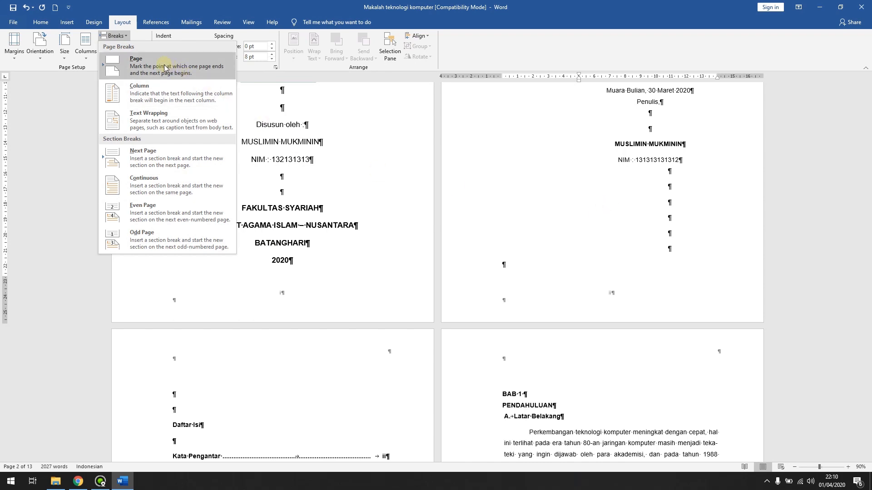
click(485, 9)
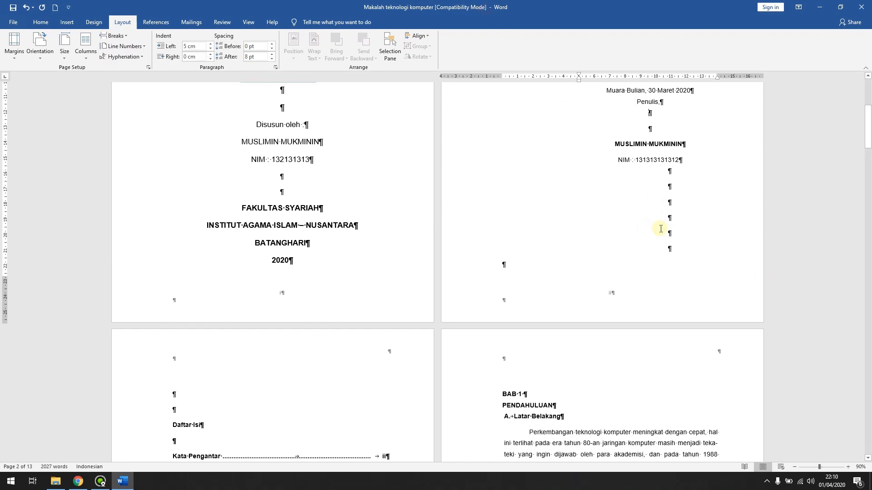
Step: Hide the formatting marks and remove the two empty lines above the "Daftar Isi" heading
click(276, 387)
click(40, 22)
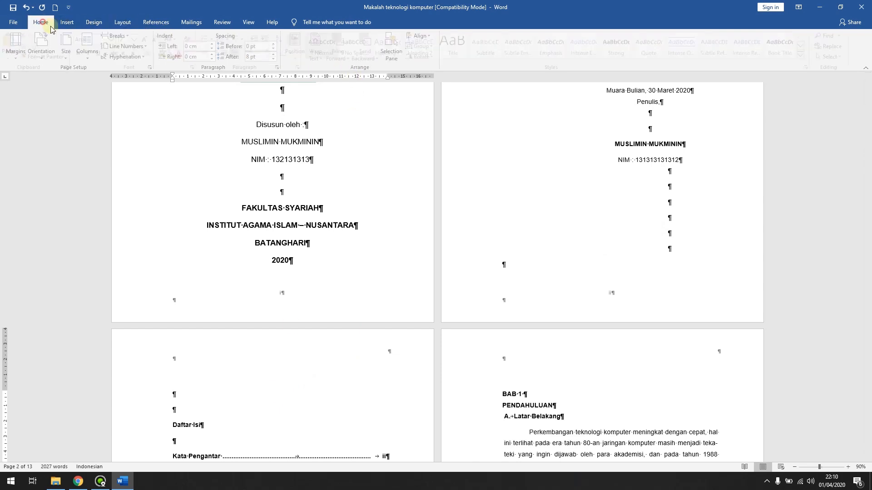
click(297, 41)
key(BackSpace)
key(BackSpace)
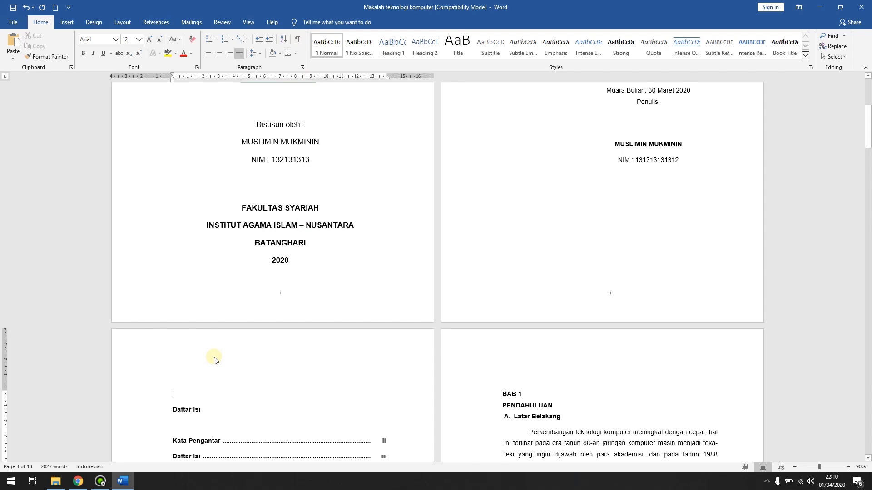
scroll(245, 346, down, 5)
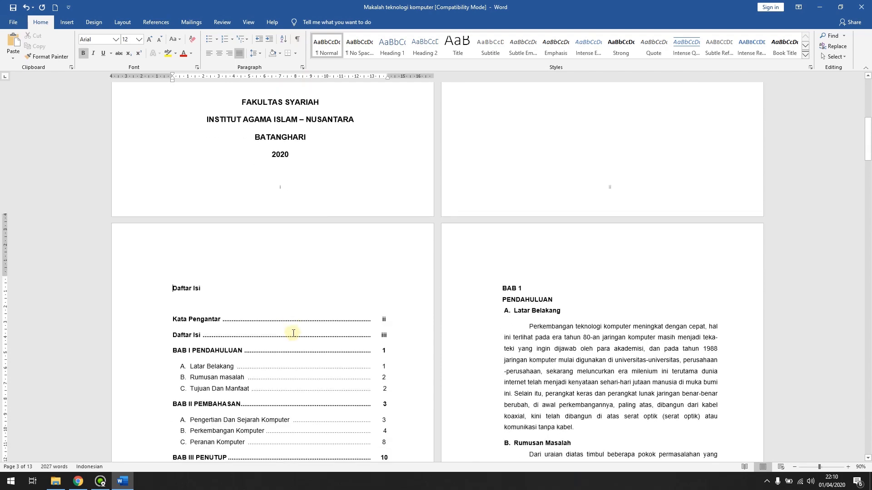
click(272, 247)
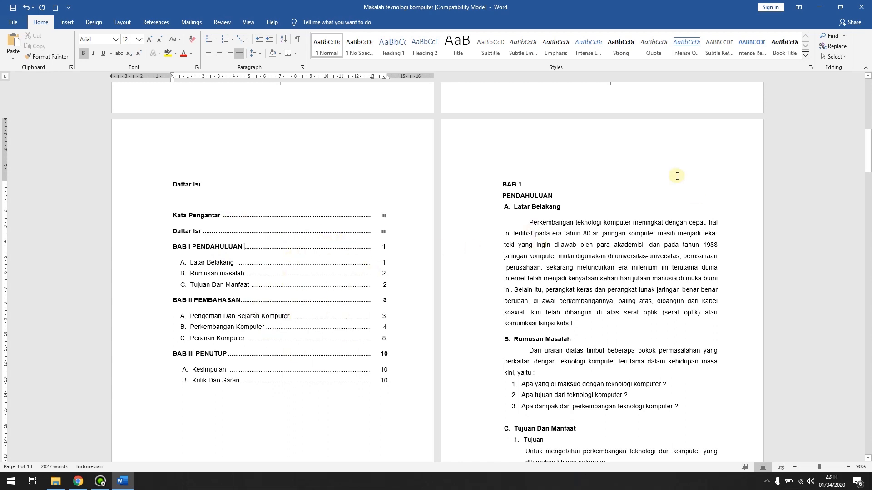
scroll(585, 196, down, 3)
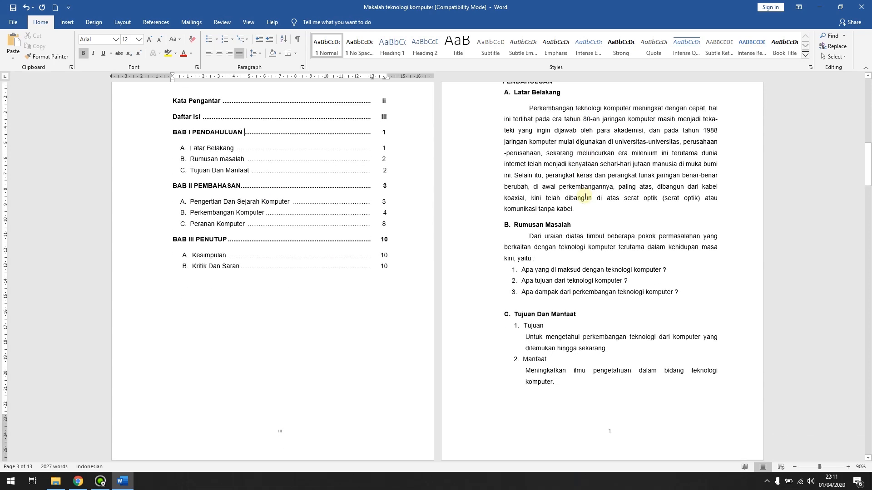
scroll(585, 196, up, 2)
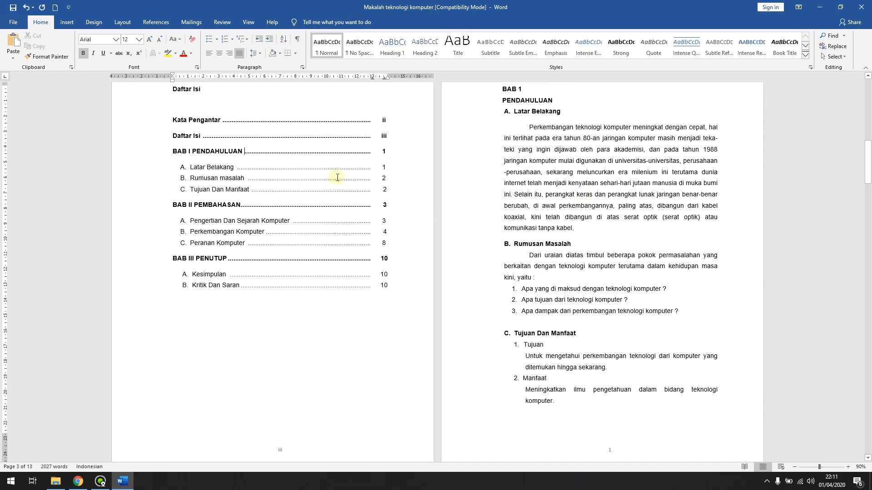
scroll(276, 189, up, 6)
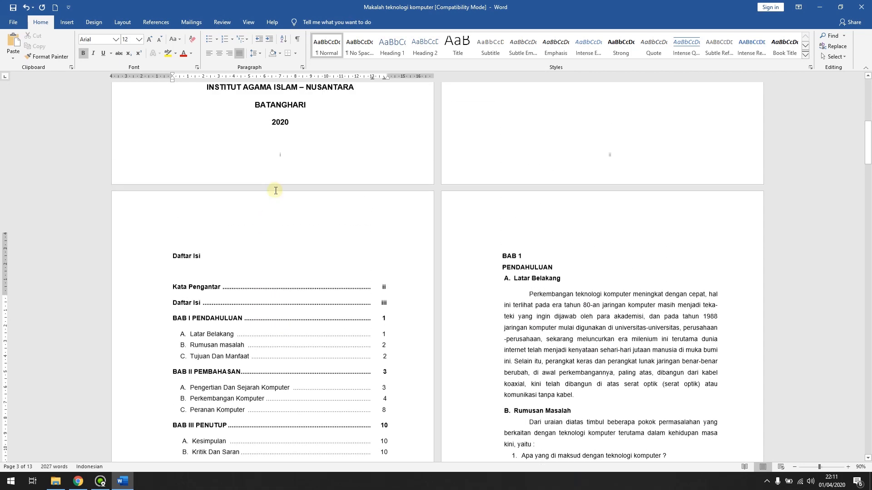
scroll(572, 241, down, 3)
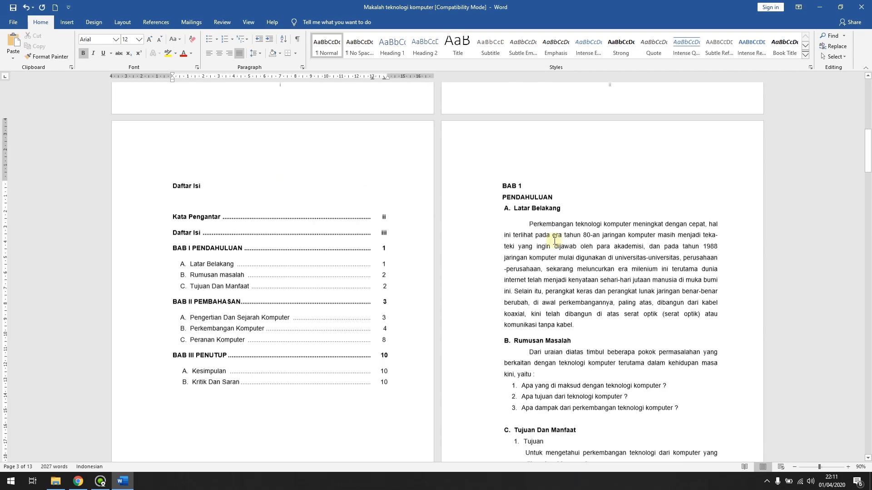
Step: Center the two-line "BAB 1 PENDAHULUAN" heading and change its chapter number to the Roman numeral I
click(530, 196)
scroll(626, 233, up, 2)
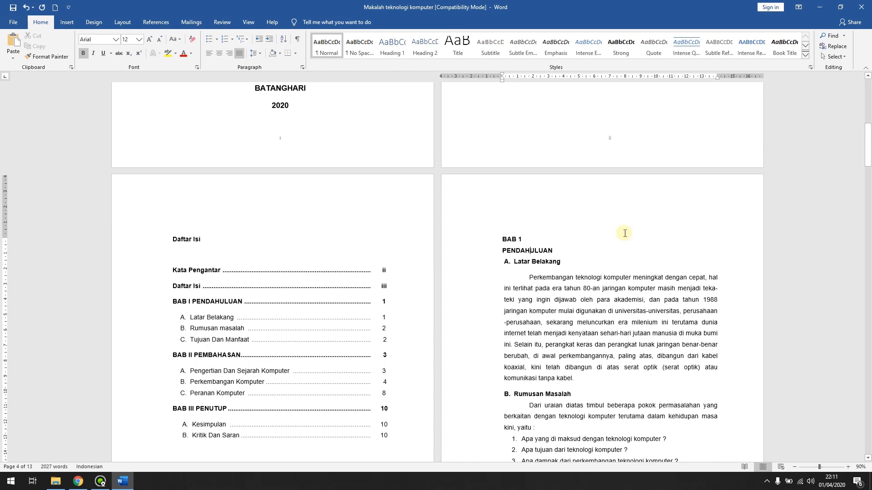
drag(500, 241, 553, 253)
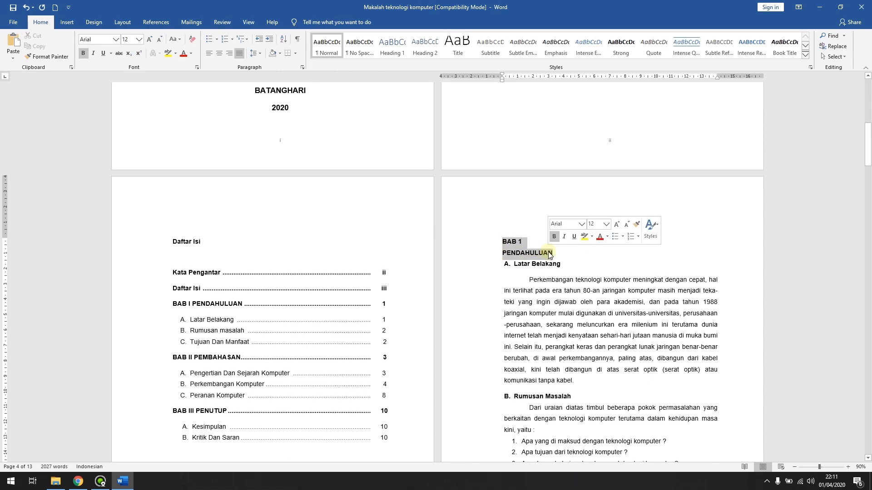
click(219, 54)
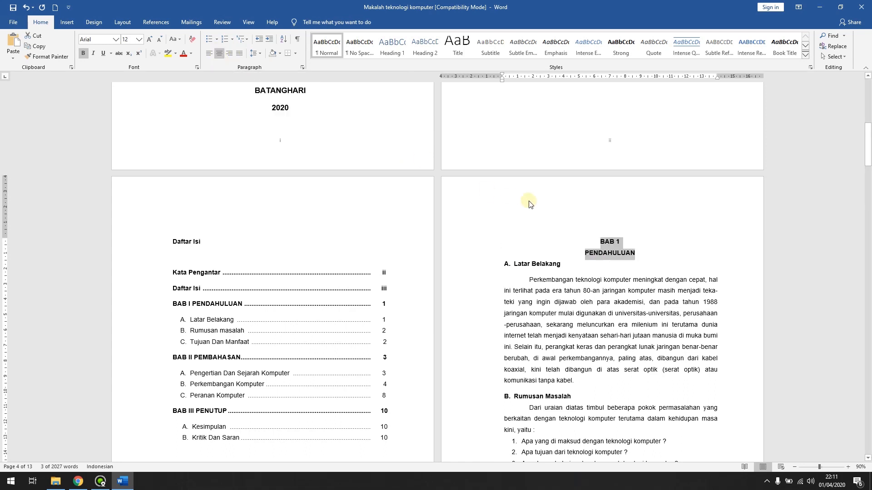
click(618, 242)
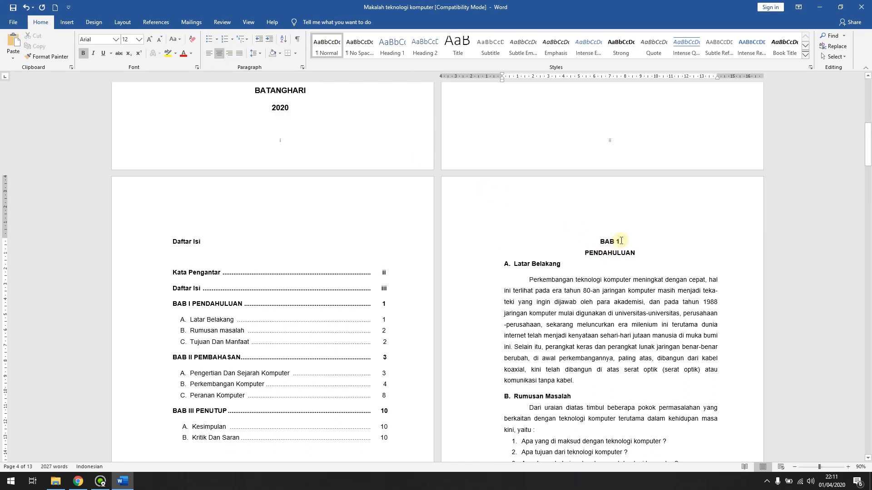
text(I)
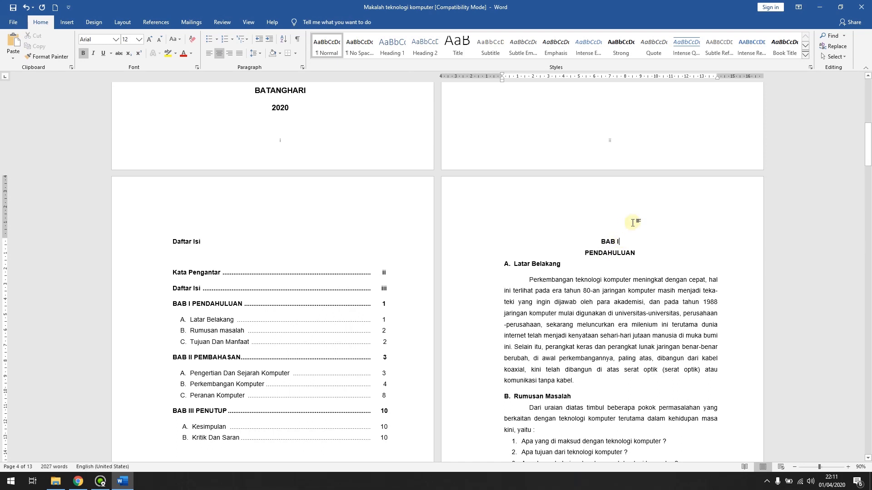
Step: For the "Latar Belakang" heading, turn off "Don't add space between paragraphs of the same style" and set the spacing after to 0 pt
scroll(633, 222, down, 1)
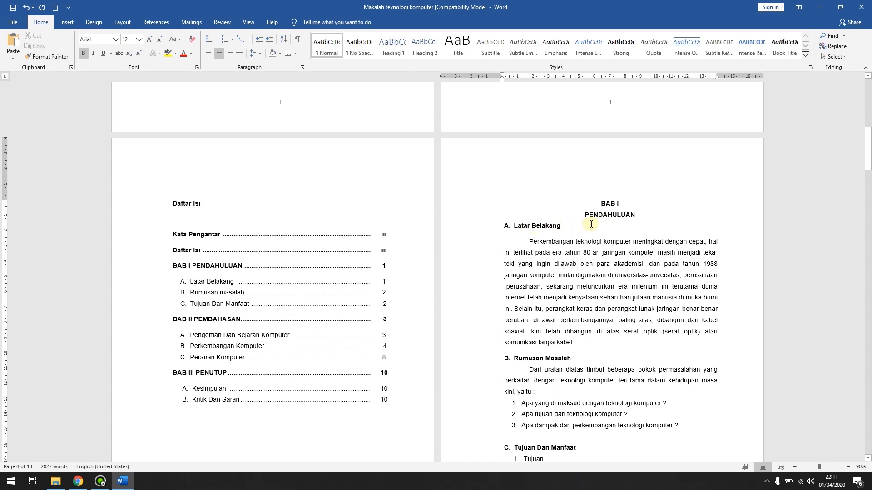
click(636, 216)
triple_click(547, 228)
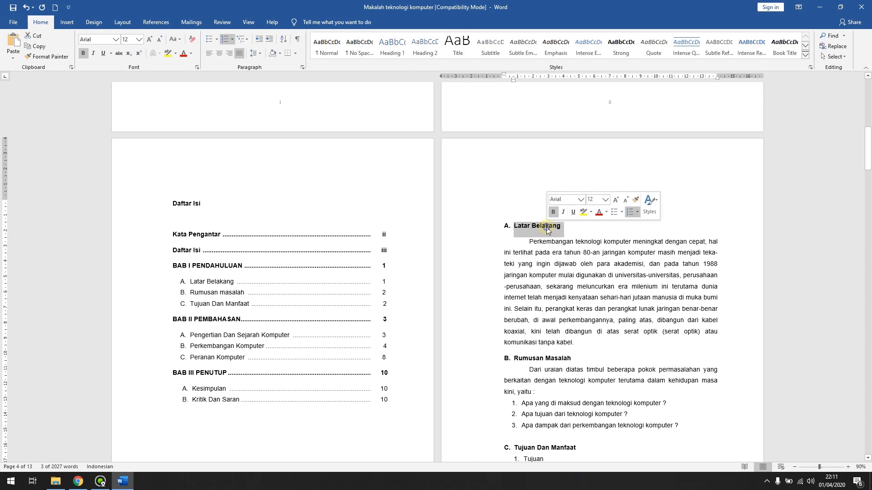
right_click(547, 228)
click(577, 324)
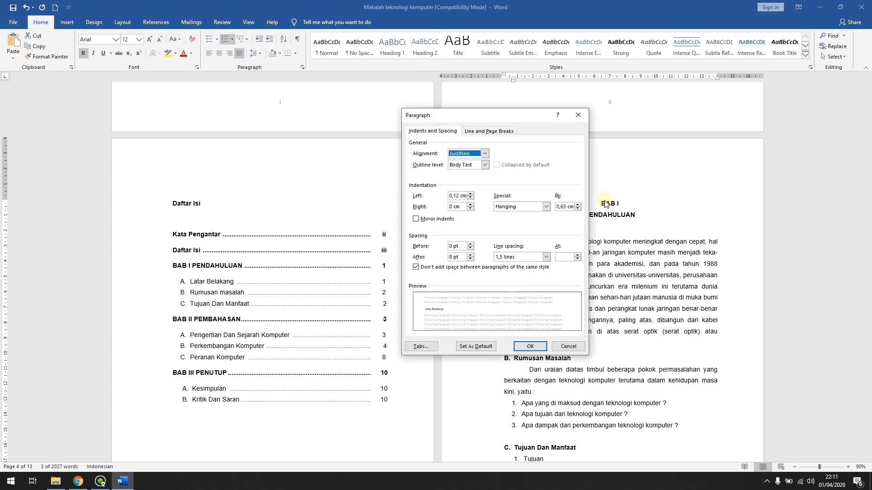
click(436, 268)
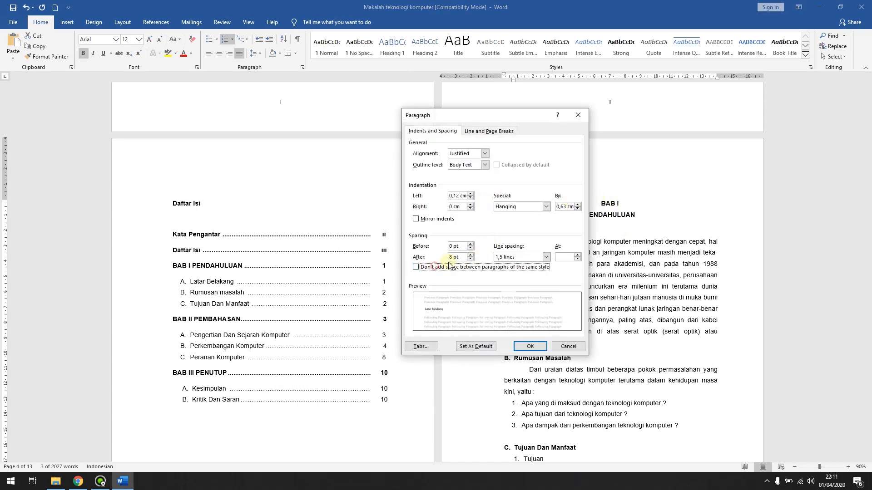
click(470, 255)
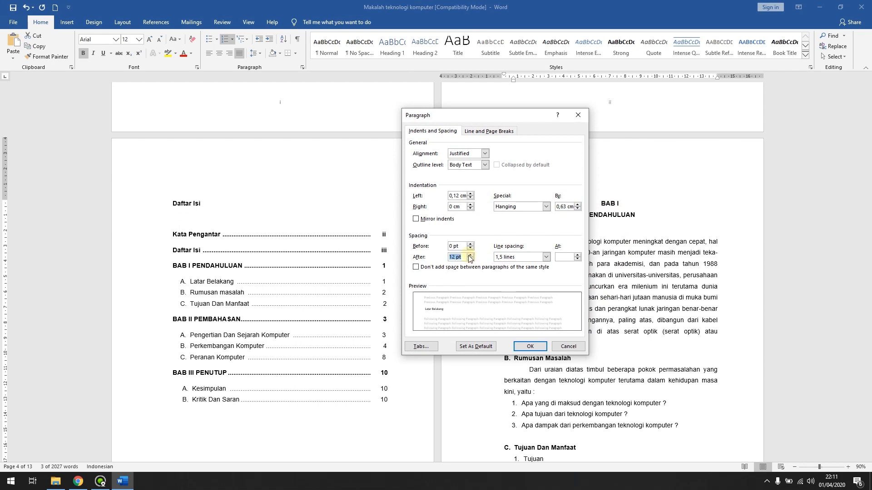
click(471, 260)
click(471, 259)
click(470, 255)
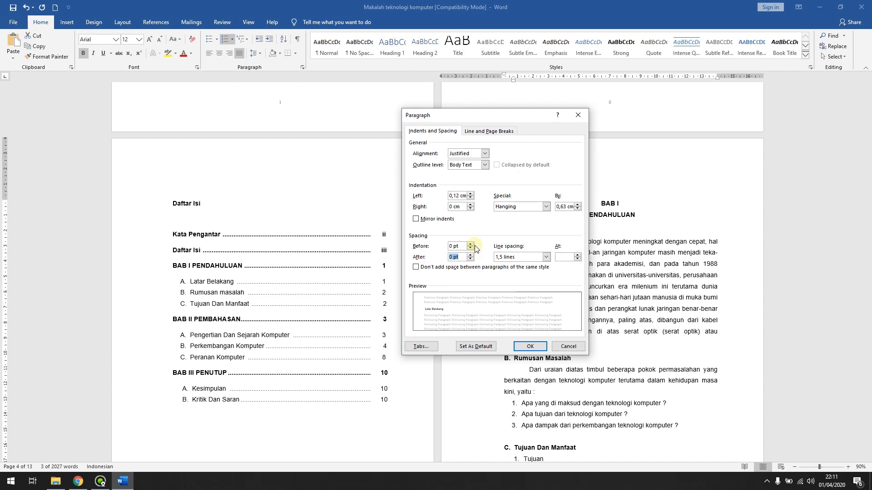
Step: Increase the spacing before the "Latar Belakang" heading and apply the paragraph settings
click(471, 244)
click(470, 244)
click(470, 244)
click(539, 347)
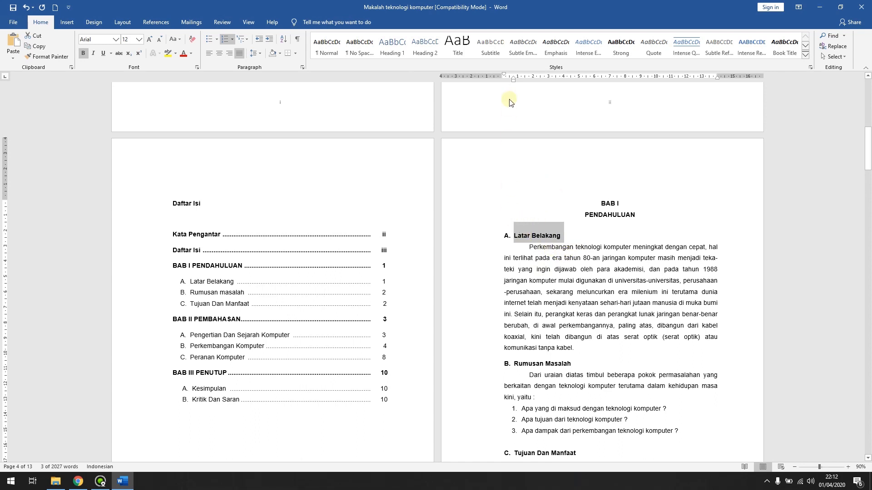
Step: Align the indents of the "Latar Belakang" heading and the body paragraph below it with the page's left margin
drag(505, 77, 503, 79)
click(548, 248)
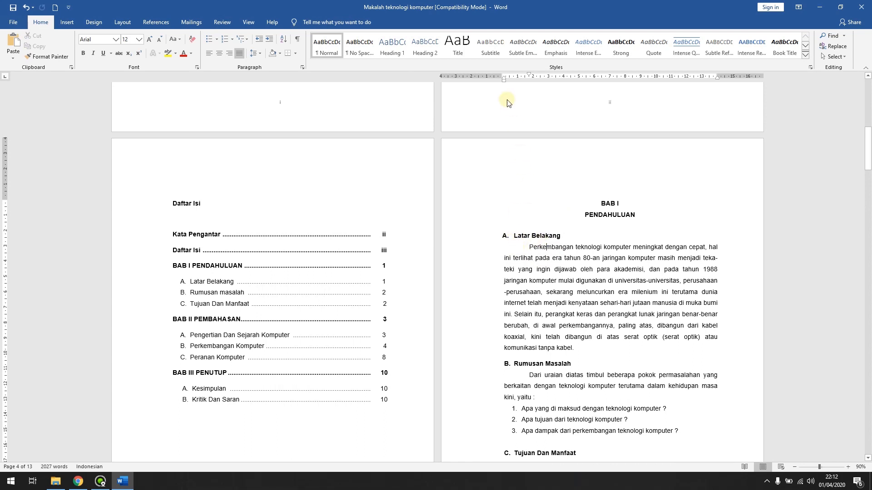
mouse_move(505, 85)
mouse_down()
mouse_move(516, 87)
mouse_move(502, 89)
mouse_up()
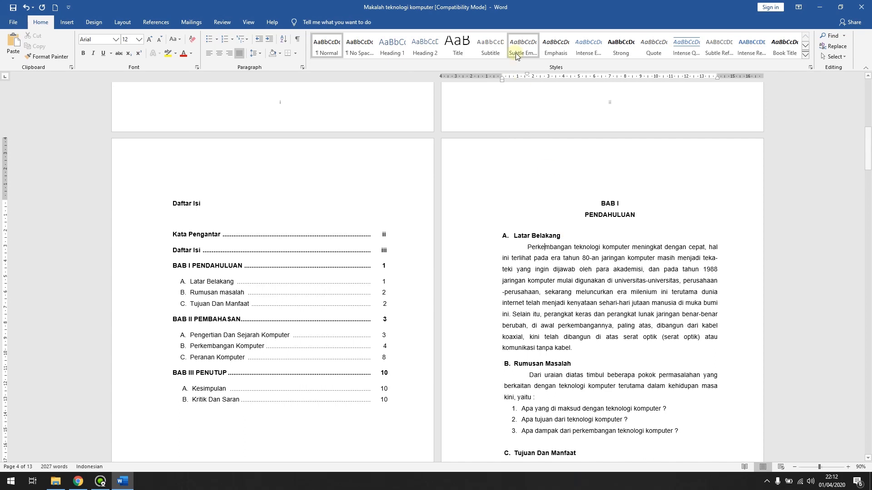
Step: Reset the "Latar Belakang" body paragraph's special indent to none, and reapply it as First line by 1,27 cm
triple_click(549, 249)
right_click(549, 249)
click(589, 317)
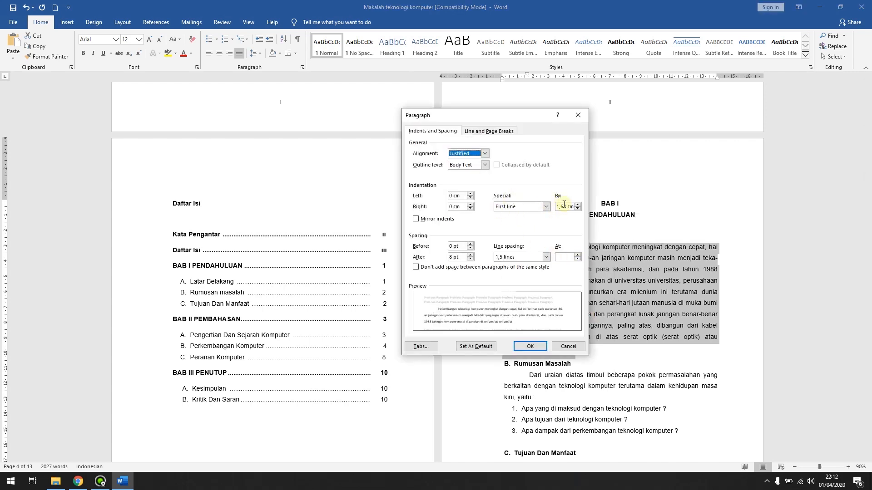
click(547, 207)
click(522, 213)
click(530, 346)
right_click(559, 269)
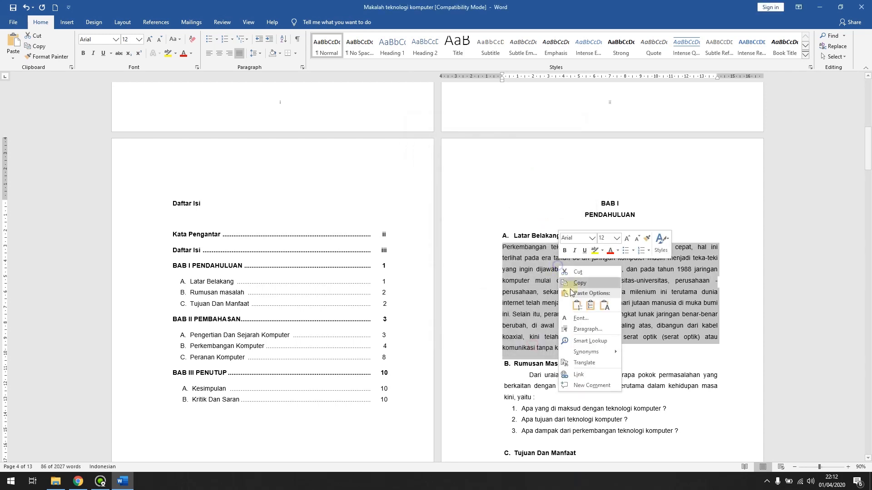
click(580, 326)
click(531, 207)
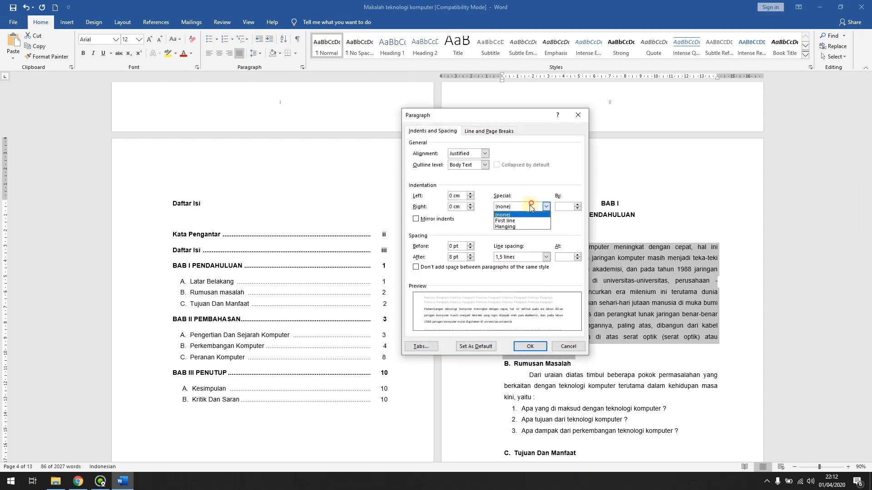
click(525, 223)
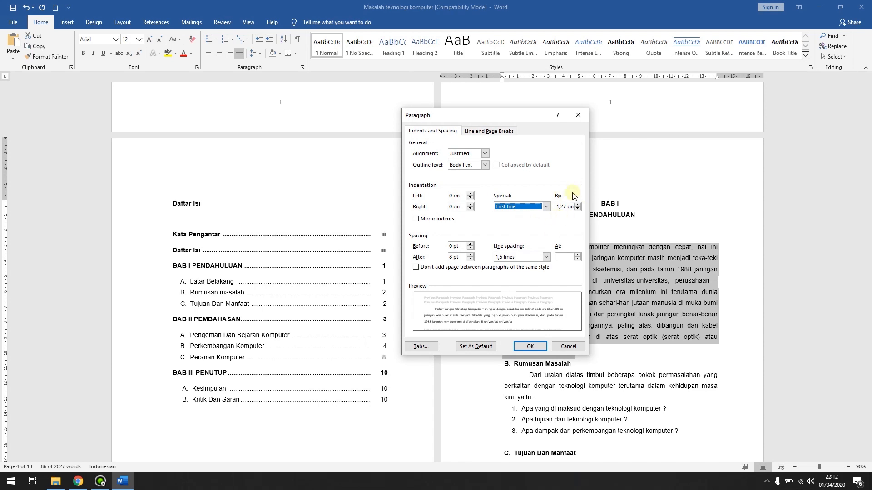
click(538, 349)
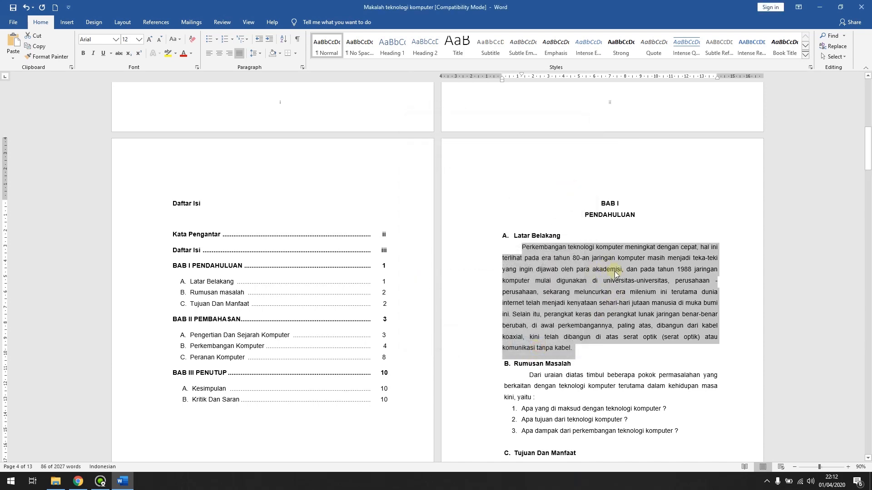
Step: Copy the formatting of the "Latar Belakang" heading to the "Rumusan Masalah" heading with Format Painter
scroll(631, 273, down, 3)
scroll(633, 275, down, 1)
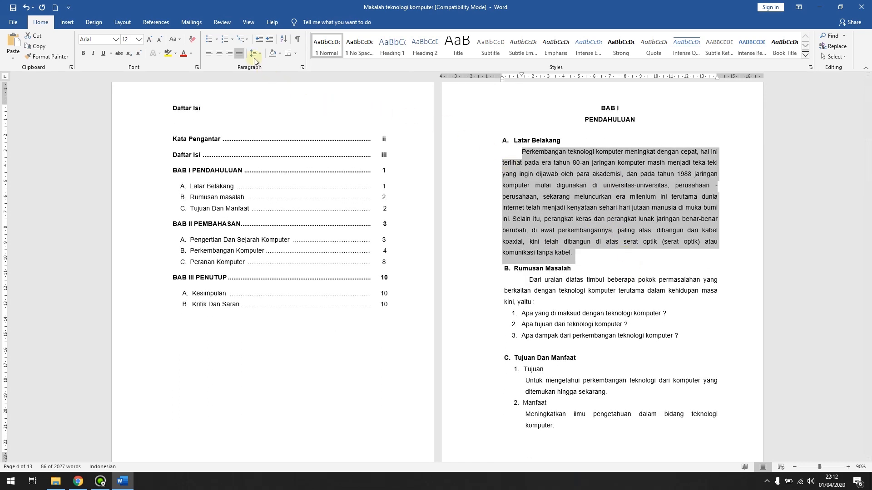
click(529, 145)
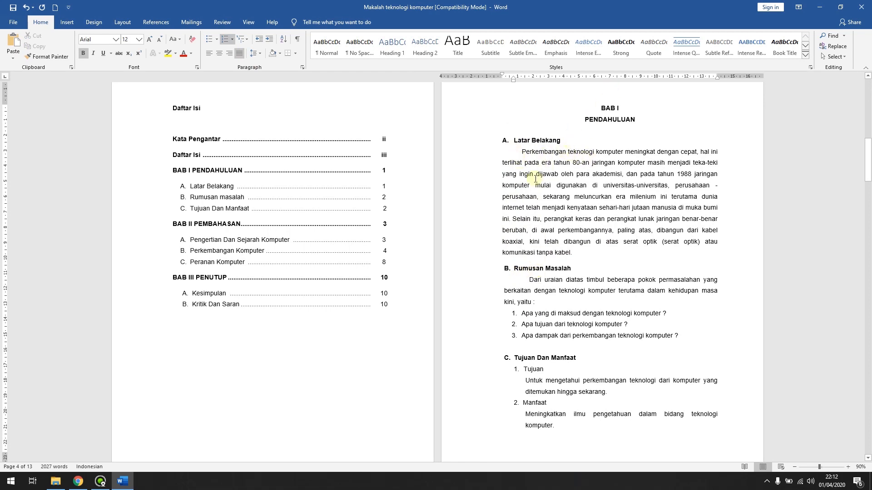
click(526, 269)
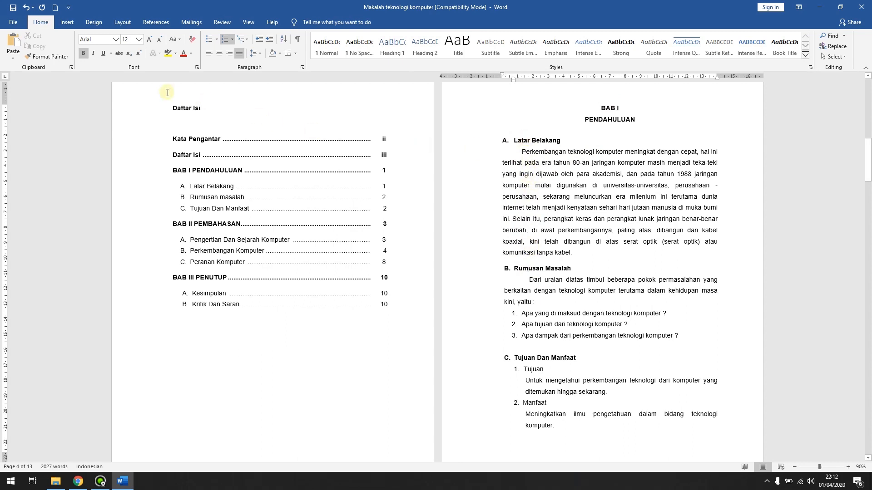
click(64, 59)
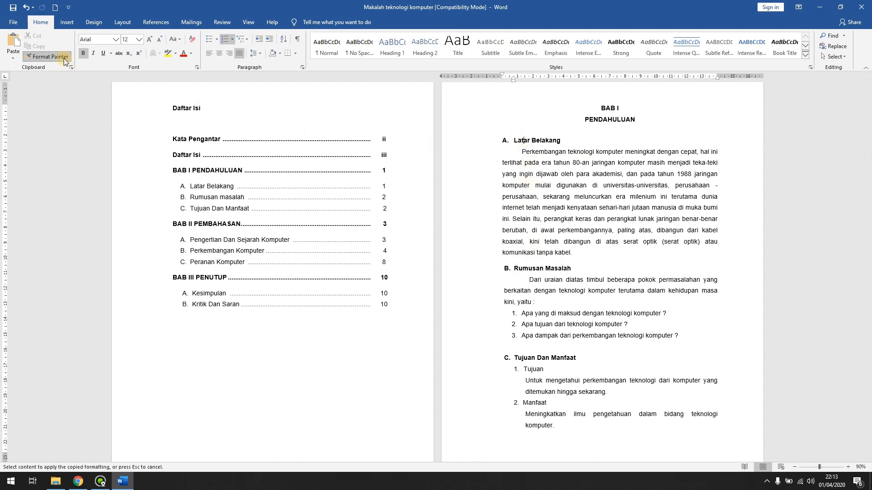
click(533, 270)
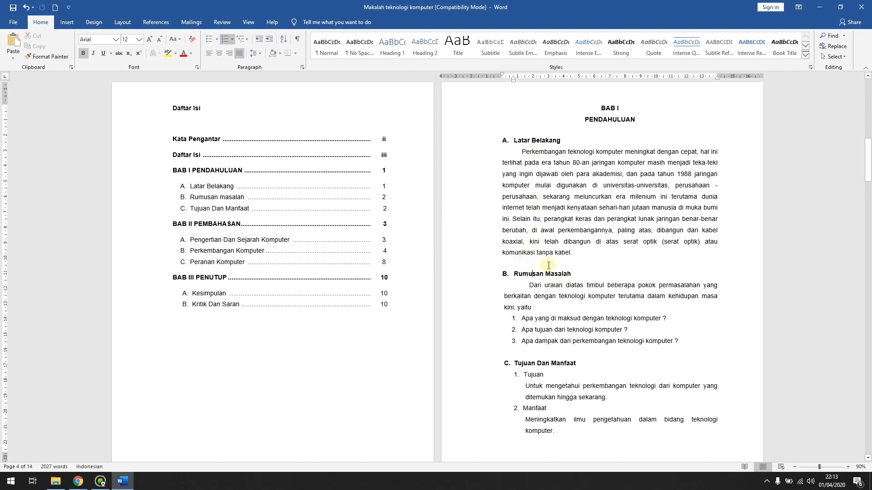
Step: Copy the formatting of the "Latar Belakang" body paragraph to the paragraph under "Rumusan Masalah" with Format Painter
scroll(552, 242, down, 2)
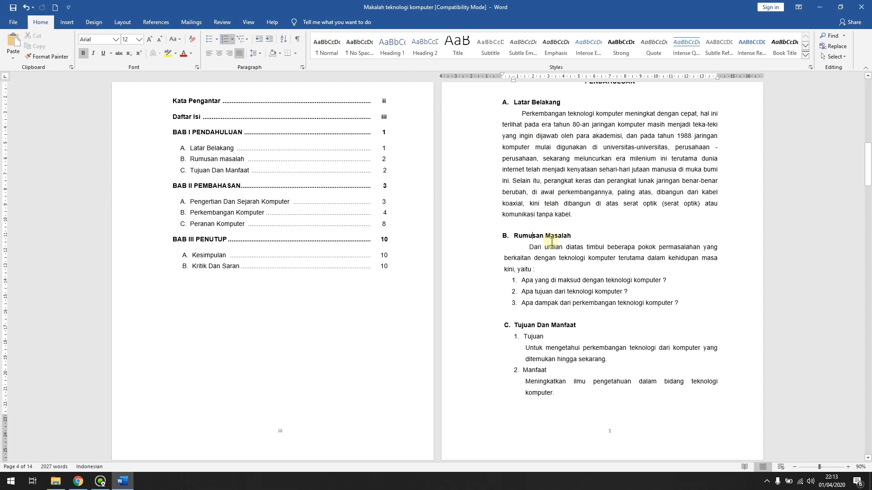
click(538, 250)
click(532, 170)
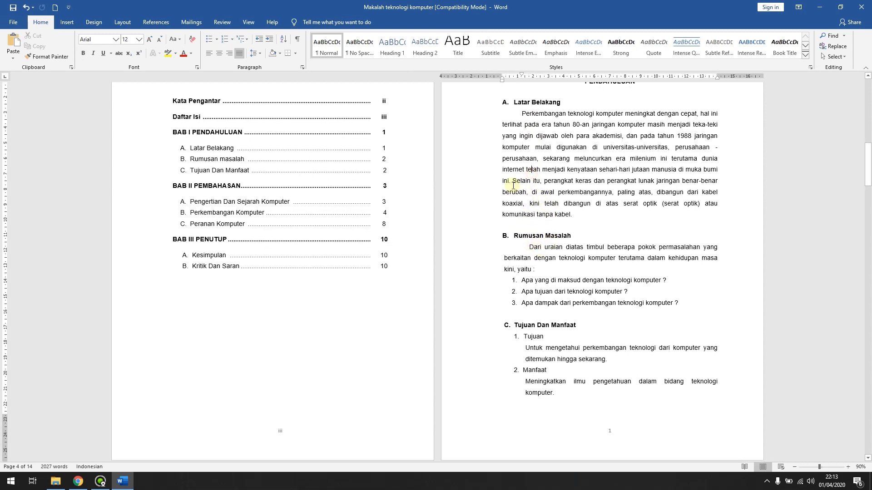
click(57, 61)
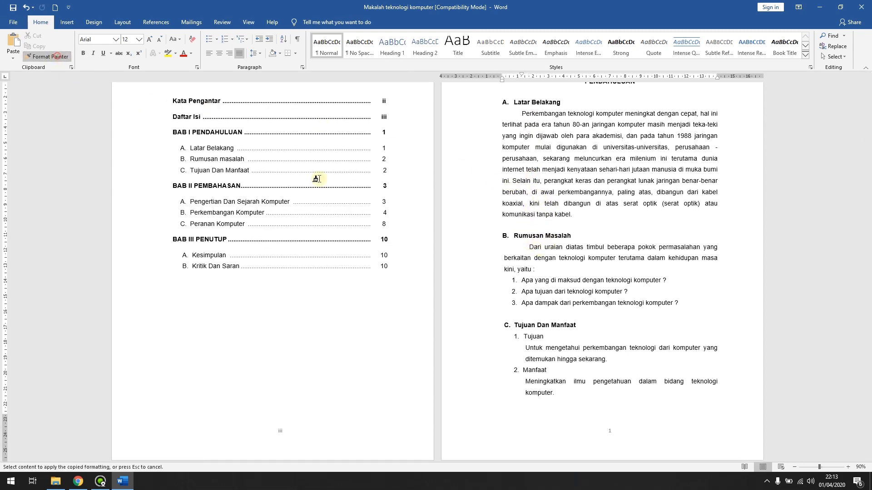
click(532, 247)
Step: Move the indent of the three numbered questions under "Rumusan Masalah" to the page's left margin
scroll(575, 278, down, 2)
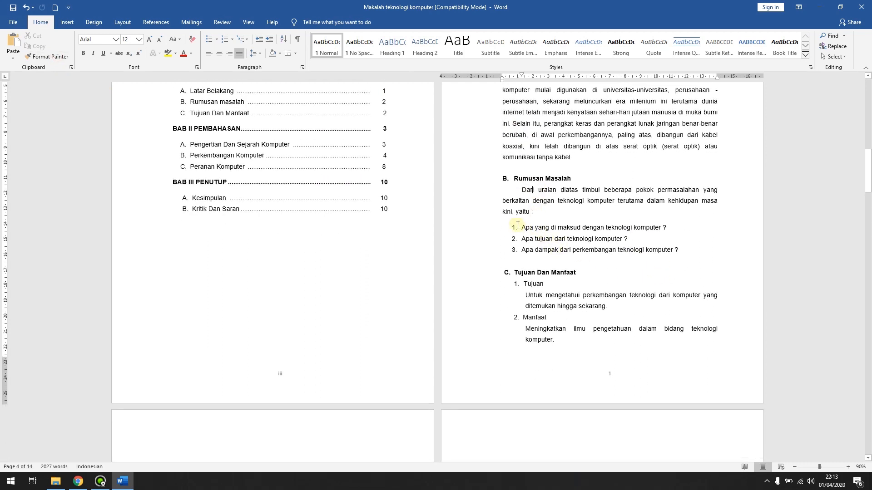
drag(522, 225, 686, 250)
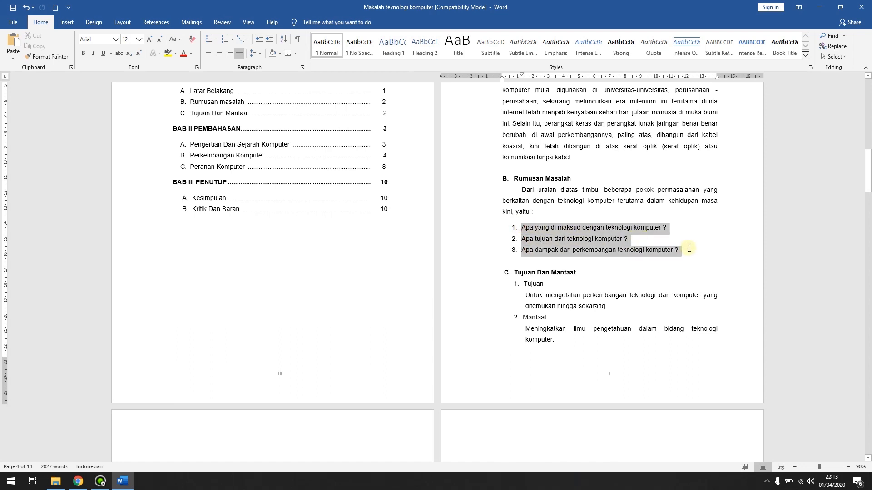
mouse_move(513, 75)
mouse_down()
mouse_move(507, 80)
mouse_move(529, 78)
mouse_move(504, 93)
mouse_move(513, 80)
mouse_move(502, 76)
mouse_move(520, 81)
mouse_move(502, 77)
mouse_up()
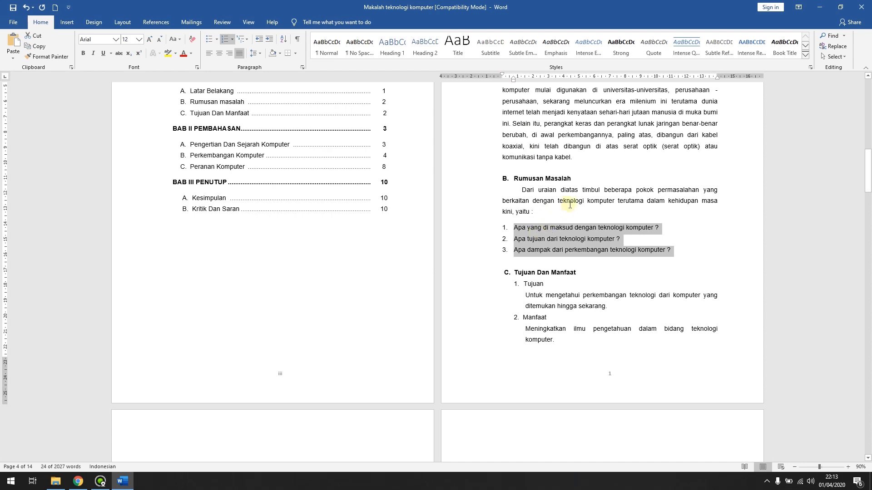
scroll(570, 205, down, 1)
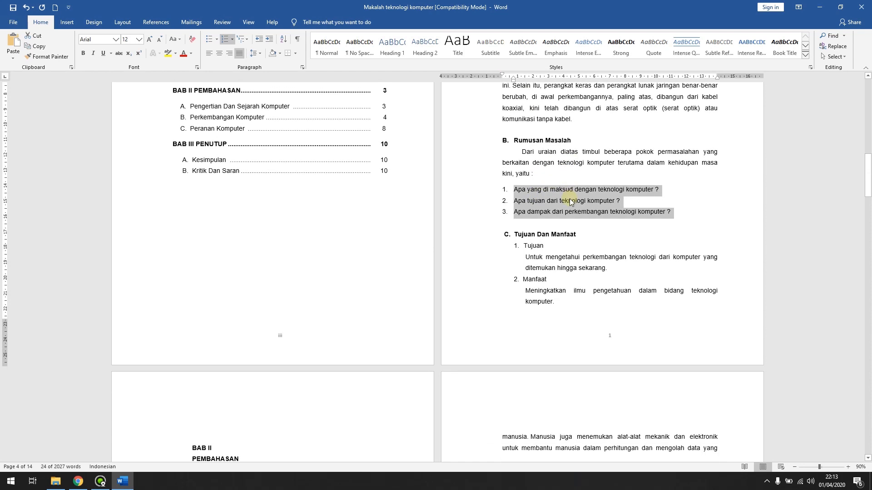
scroll(605, 172, down, 1)
scroll(605, 172, up, 5)
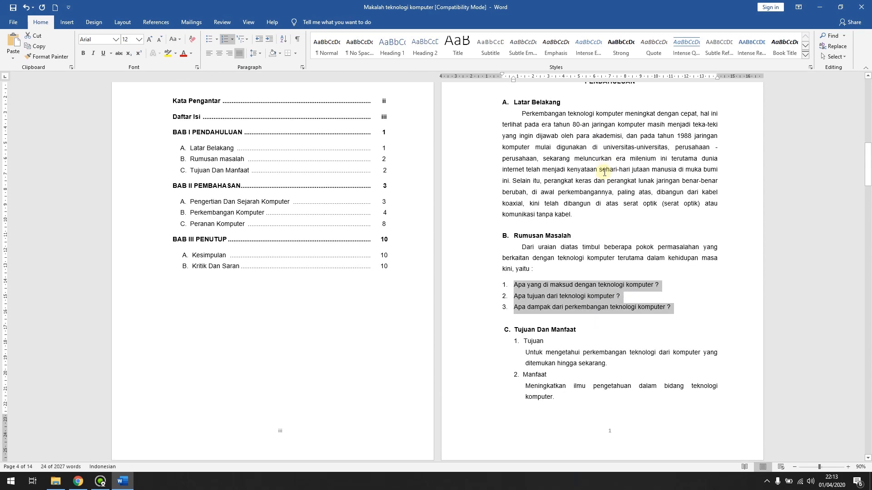
click(673, 150)
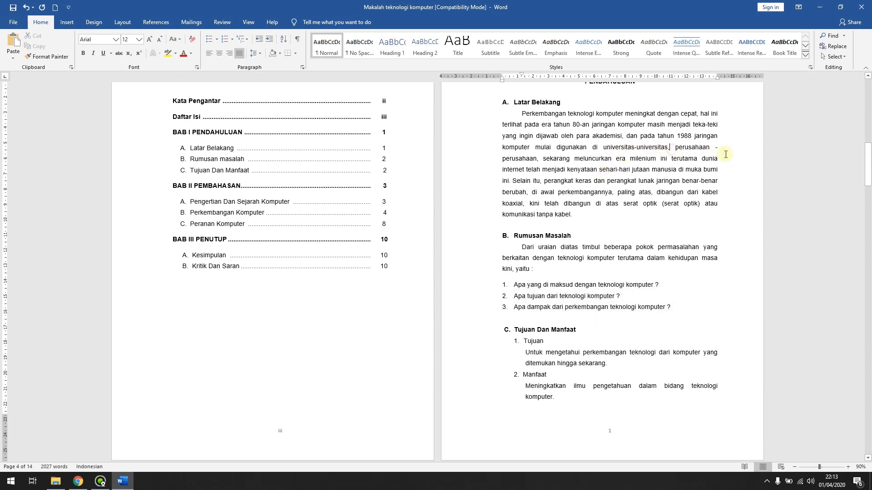
scroll(607, 169, down, 4)
scroll(541, 200, down, 2)
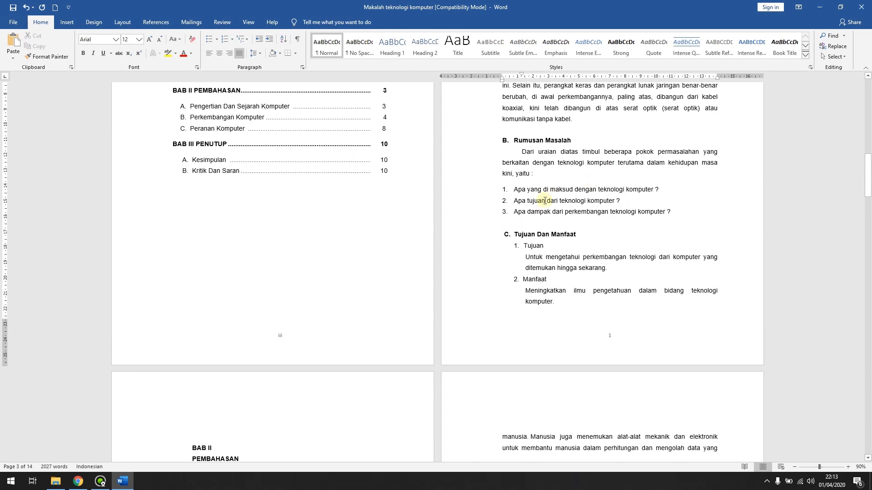
Step: Remove the spacing after the body paragraph under the "Rumusan Masalah" heading
click(534, 151)
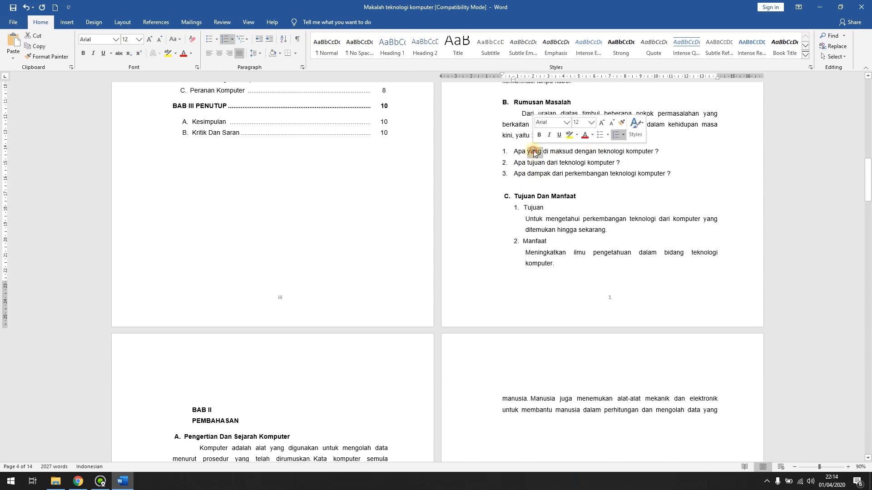
triple_click(534, 151)
triple_click(509, 126)
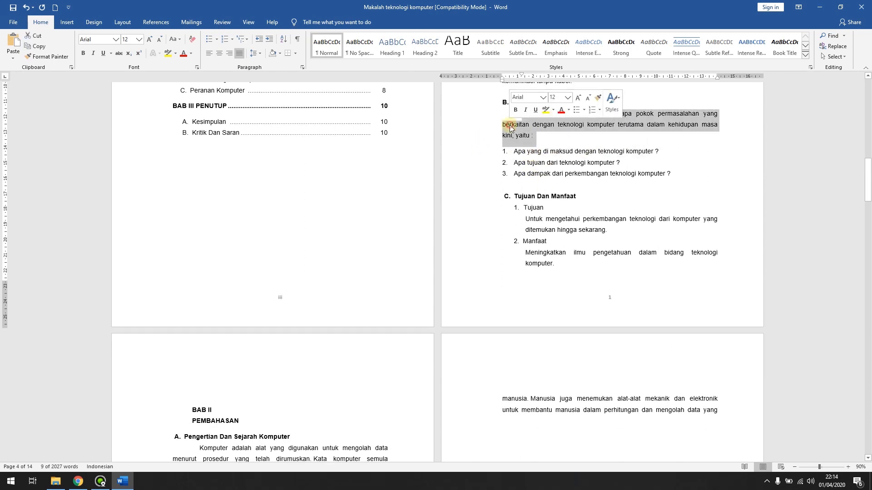
right_click(517, 136)
click(531, 186)
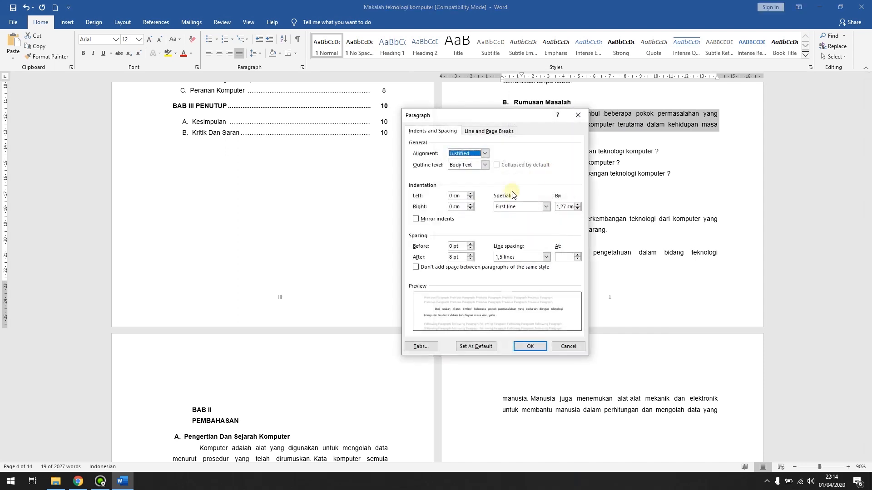
click(470, 259)
click(471, 259)
click(530, 346)
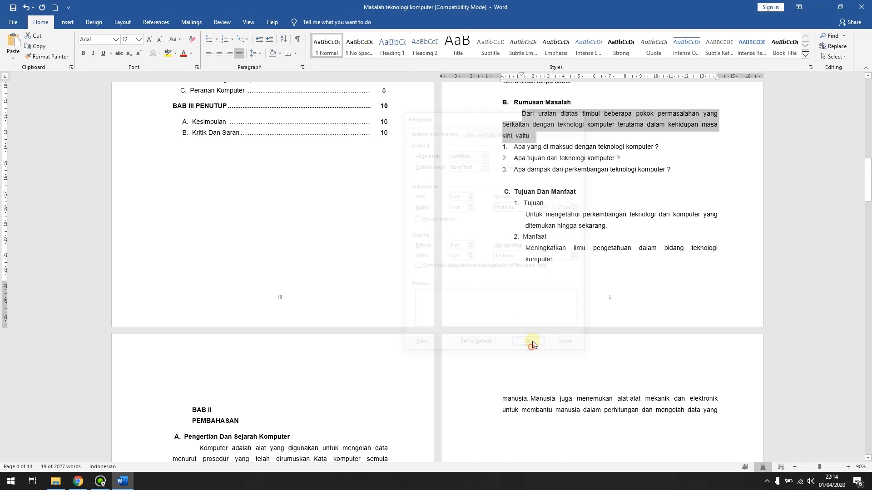
Step: Copy the "Rumusan Masalah" heading's formatting to the "Tujuan Dan Manfaat" heading with Format Painter, and delete the empty line above it
scroll(580, 177, down, 2)
scroll(522, 168, up, 3)
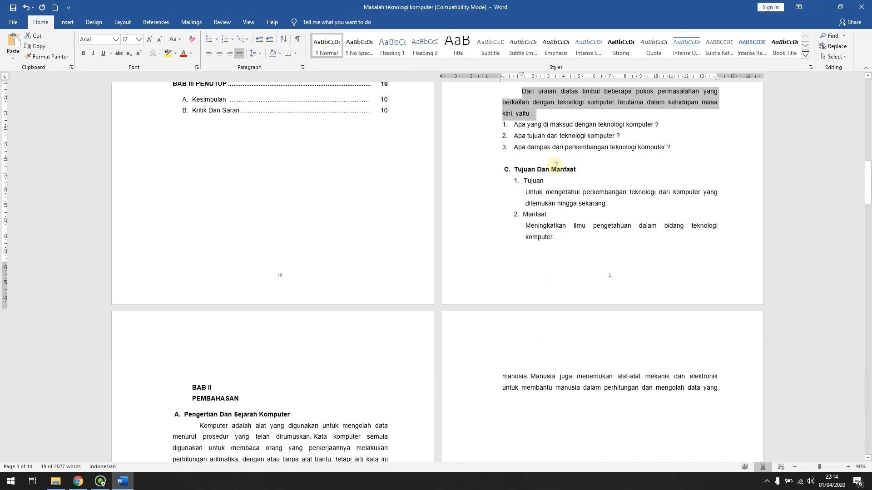
click(524, 141)
click(45, 57)
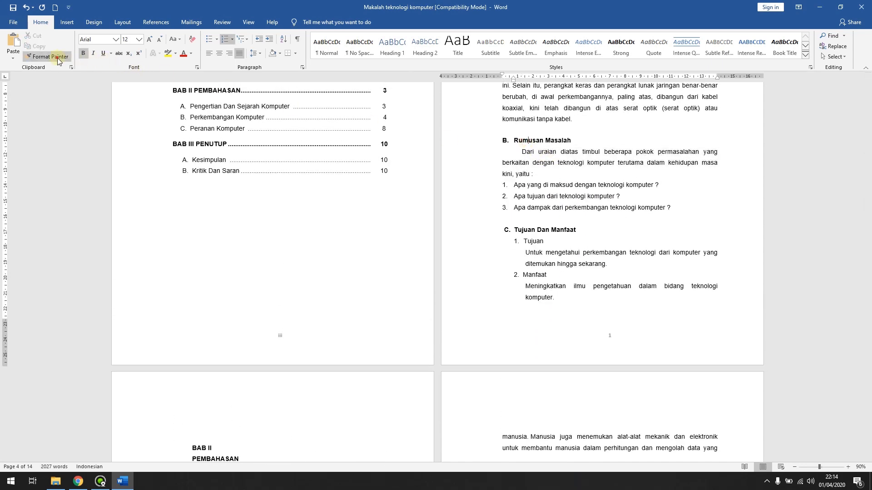
click(534, 232)
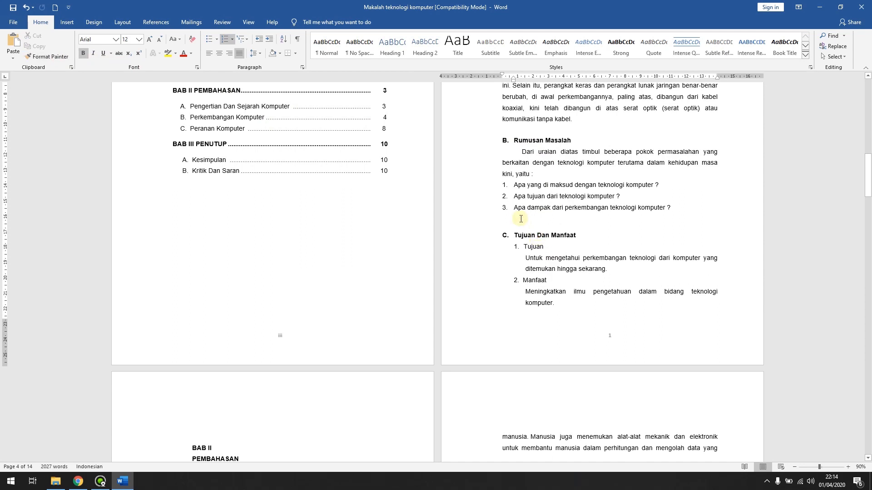
click(537, 218)
key(Delete)
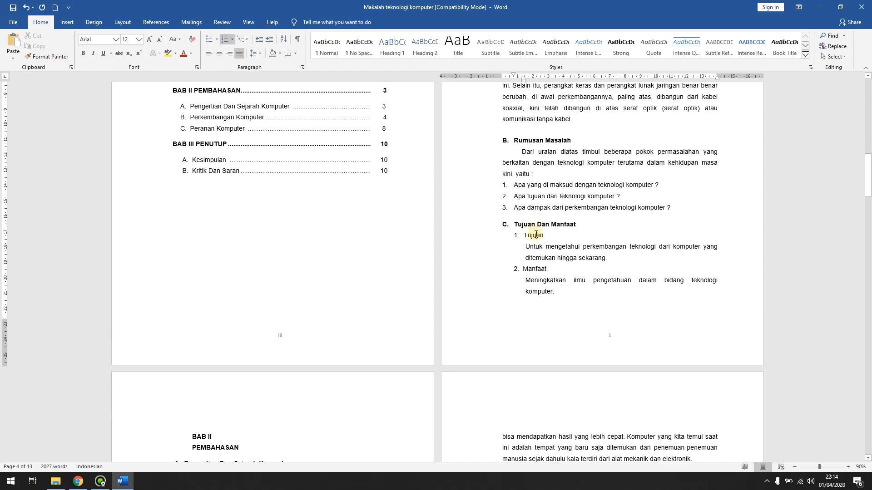
Step: Copy the formatting of the first numbered question under "Rumusan Masalah" to the "Tujuan" item with Format Painter
click(511, 185)
click(49, 56)
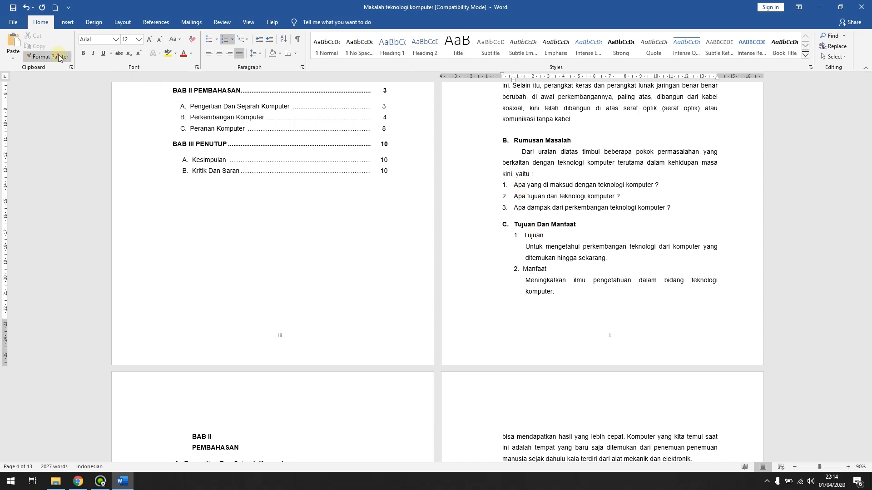
click(528, 236)
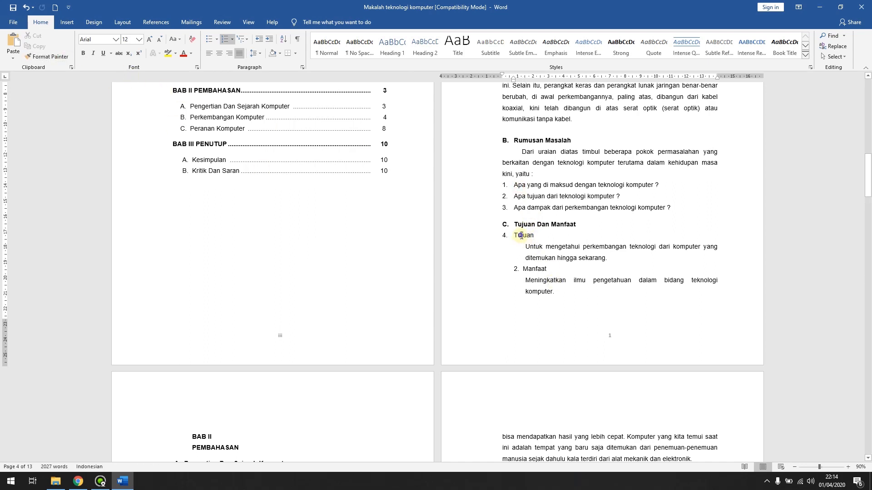
Step: Restart the numbering of the "Tujuan" item at 1 and move its indent to the page's left margin
right_click(521, 235)
click(557, 297)
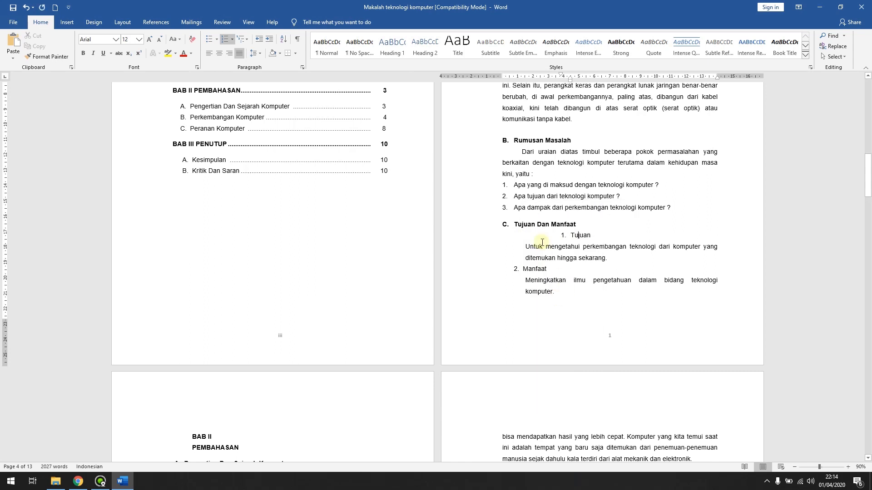
drag(570, 78, 503, 77)
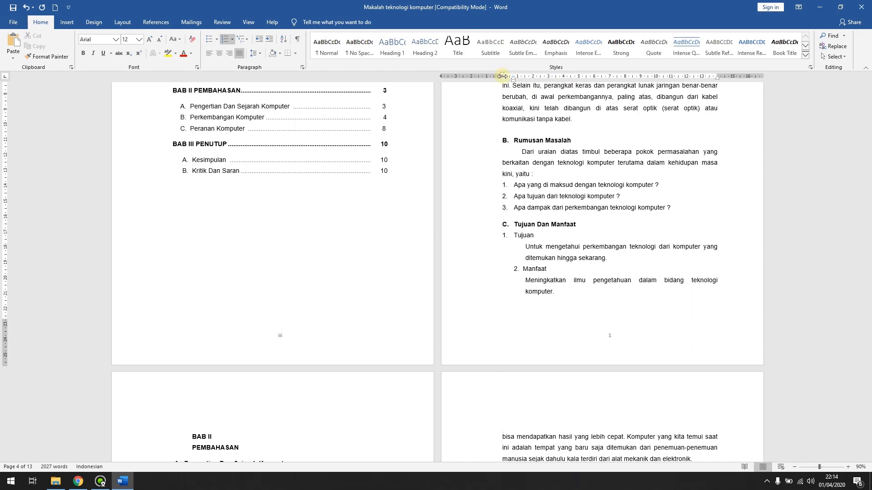
Step: Move the paragraph under "Tujuan" to the page's left margin and give it a First line special indent of 1,27 cm
triple_click(540, 248)
drag(525, 83, 504, 87)
click(502, 74)
right_click(543, 254)
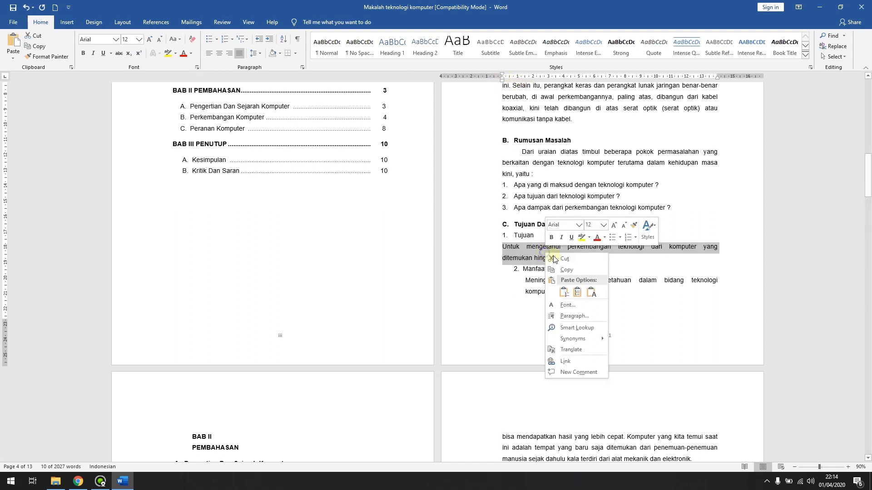
click(575, 314)
click(546, 207)
click(534, 223)
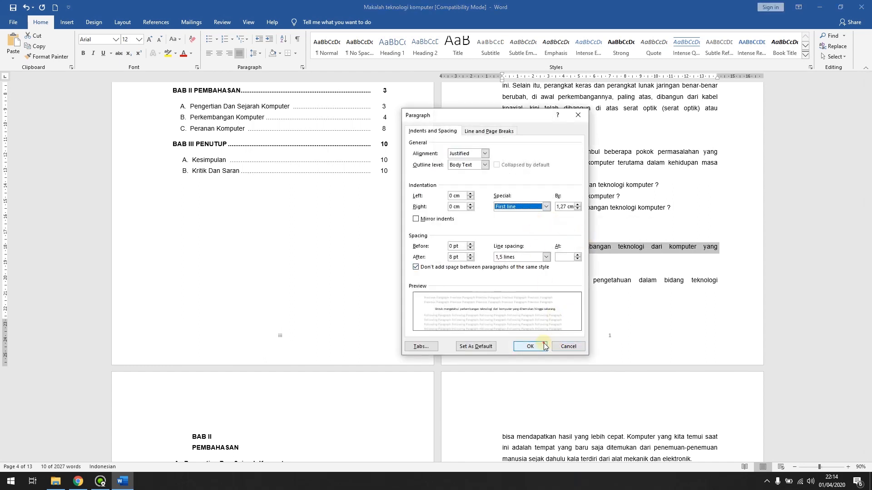
click(530, 346)
Step: Copy the formatting of the "Tujuan" item to the "Manfaat" item with Format Painter
click(527, 234)
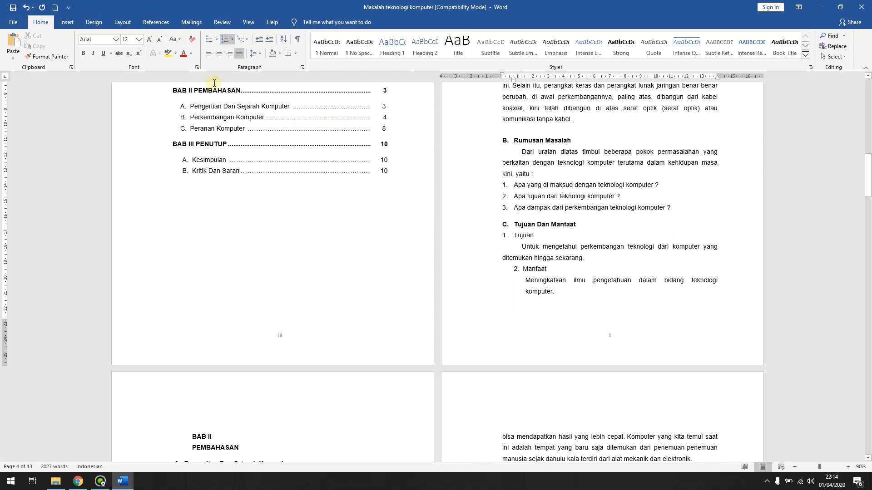
click(70, 57)
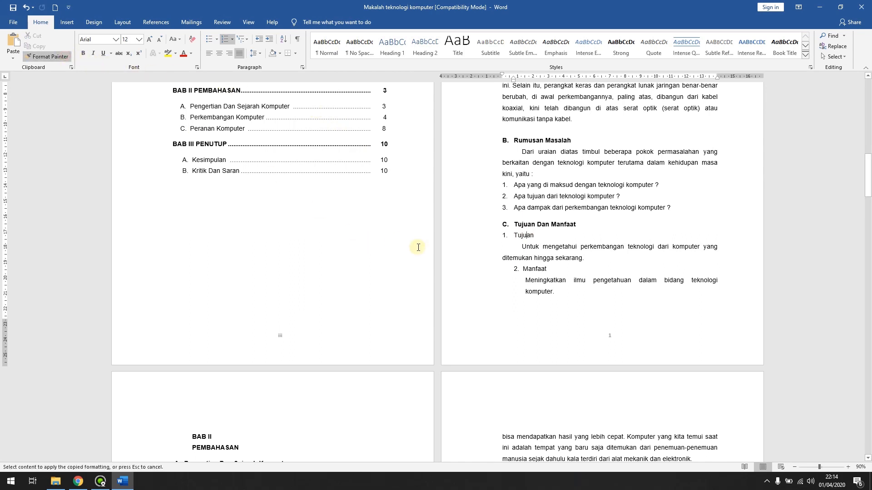
click(526, 268)
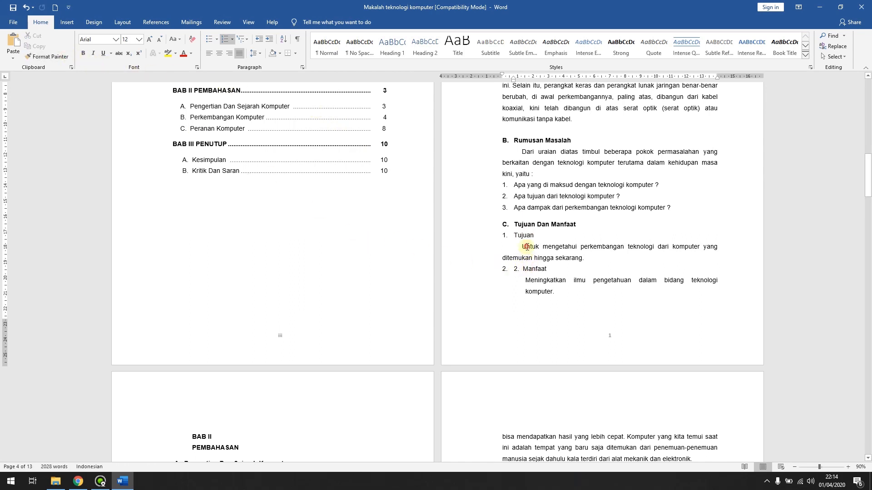
Step: Copy the formatting of the paragraph under "Tujuan" to the one under "Manfaat", and remove the duplicate "2." before "Manfaat"
click(70, 56)
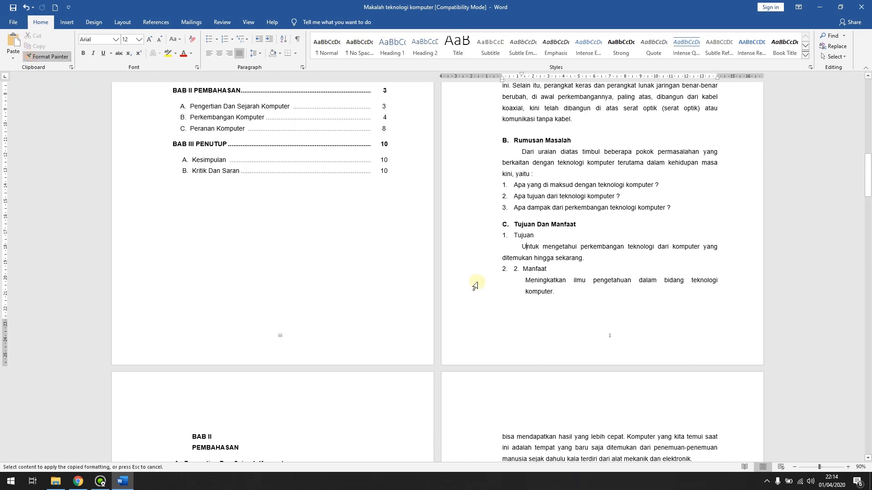
click(525, 280)
click(512, 268)
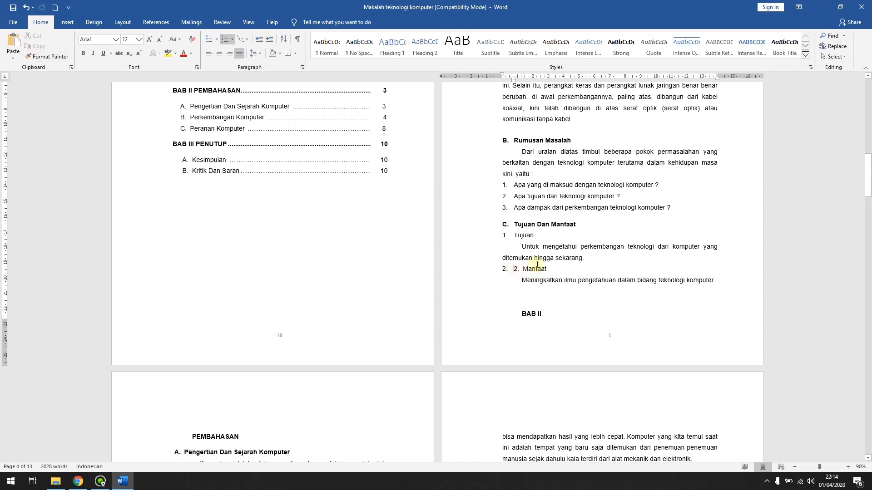
key(ctrl+z)
scroll(538, 266, down, 3)
scroll(538, 267, down, 20)
scroll(546, 253, up, 20)
scroll(546, 253, up, 20)
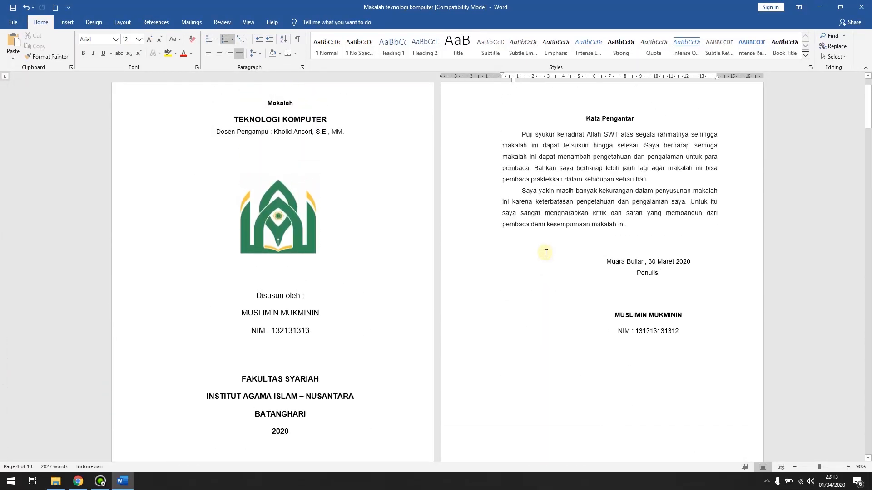
scroll(545, 253, up, 3)
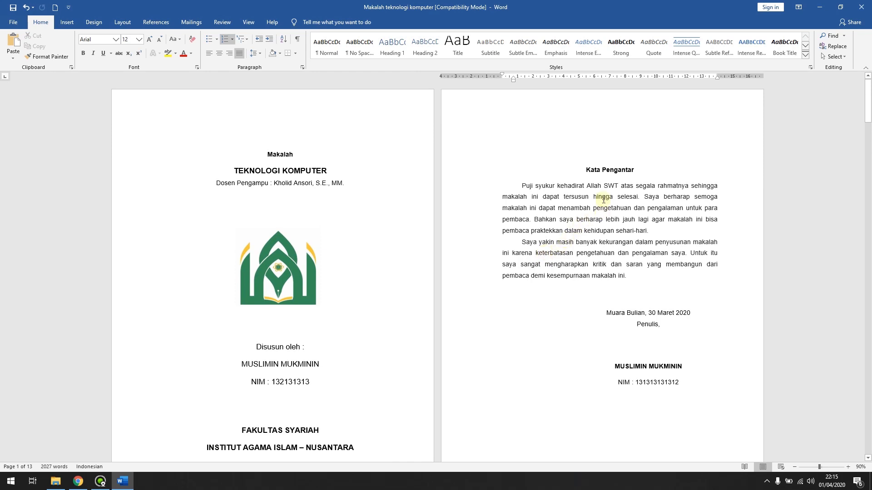
click(635, 170)
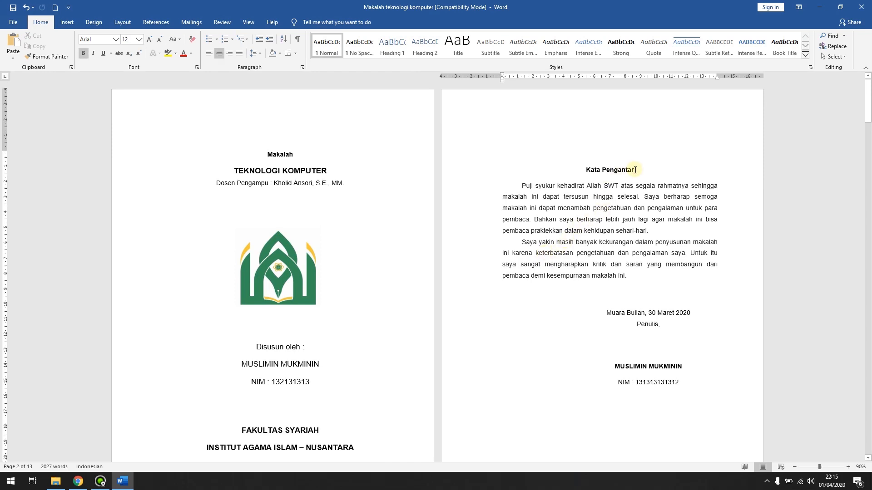
key(Return)
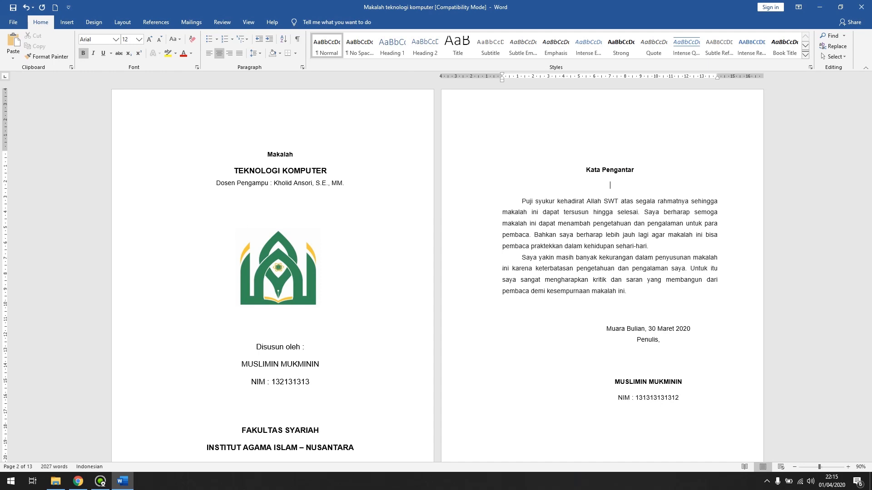
key(Delete)
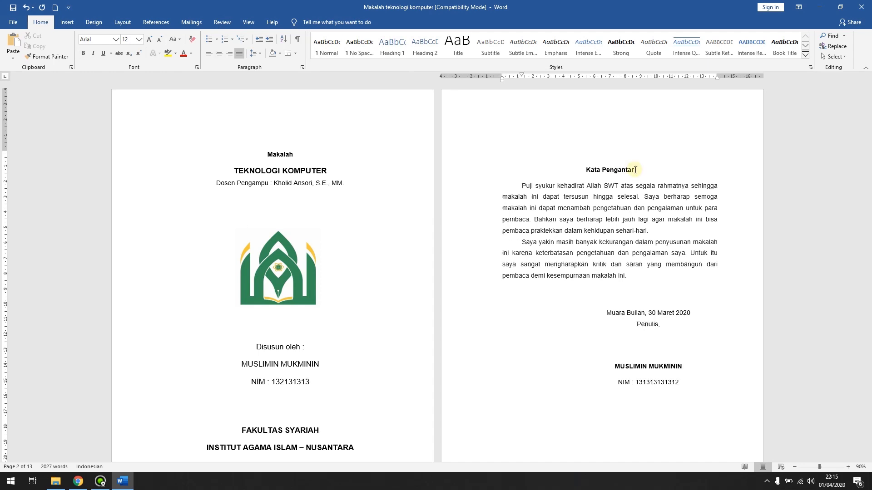
Step: Set the spacing before the first body paragraph under the "Kata Pengantar" heading to 24 pt
triple_click(619, 188)
right_click(620, 188)
click(644, 249)
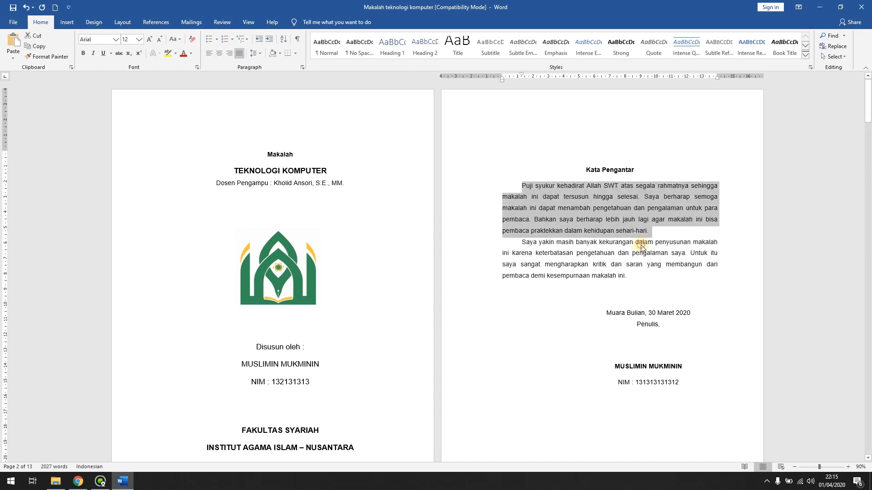
click(470, 244)
click(471, 244)
click(471, 244)
click(471, 244)
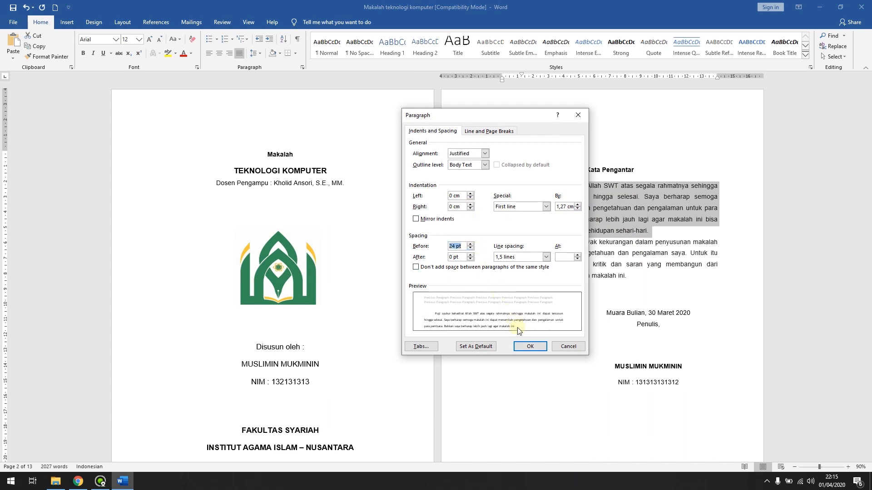
click(527, 345)
click(596, 227)
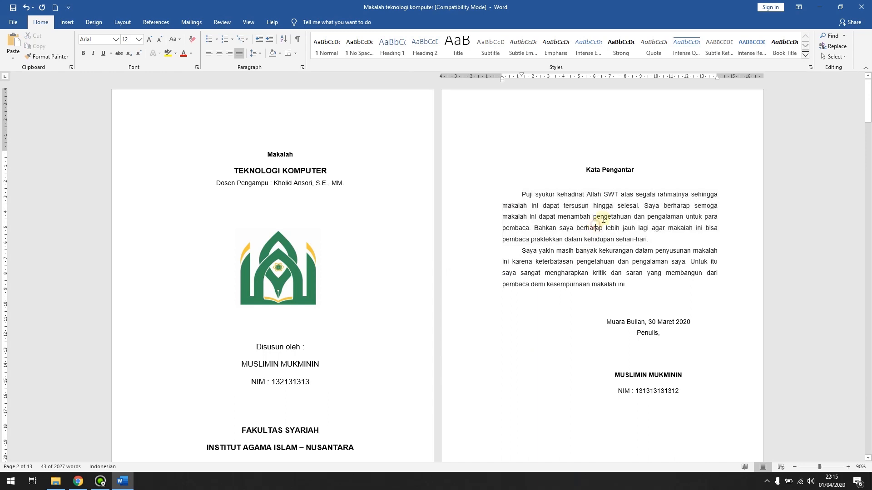
Step: Change the "Kata Pengantar" heading to UPPERCASE
drag(580, 165, 636, 171)
click(585, 171)
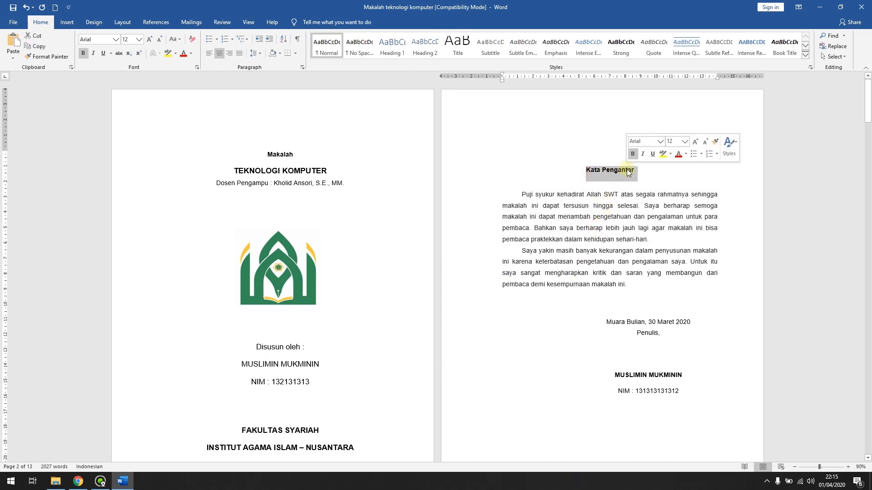
click(172, 41)
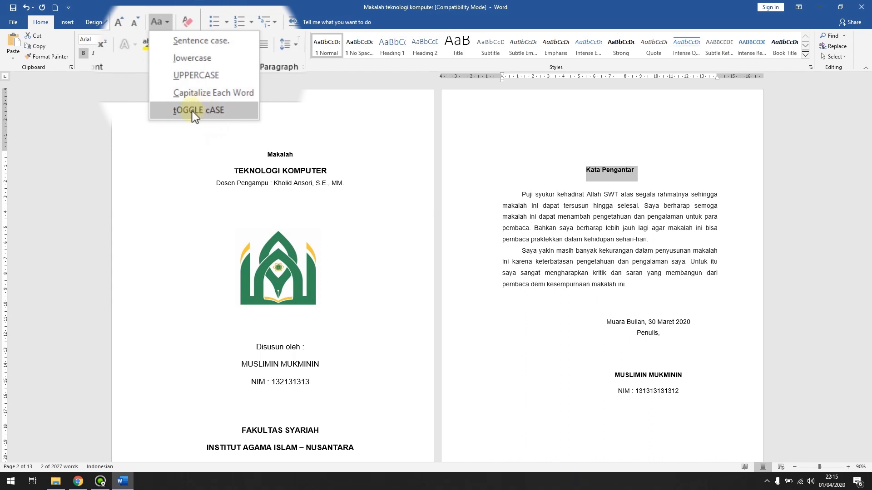
click(205, 77)
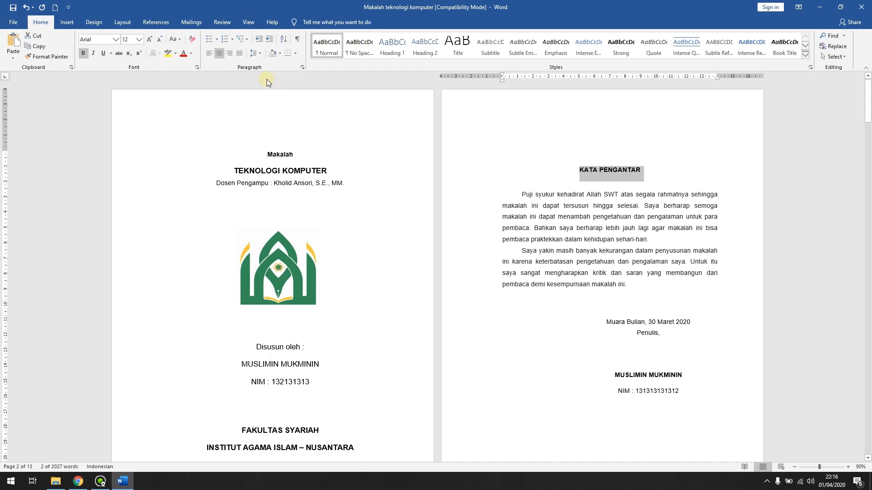
Step: Change the "Kata Pengantar" heading to lowercase and return it to UPPERCASE
click(174, 44)
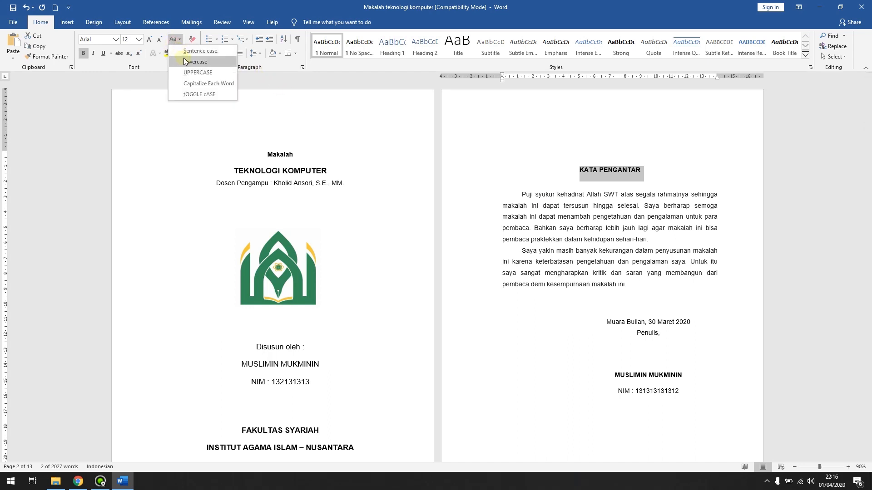
click(185, 61)
click(174, 39)
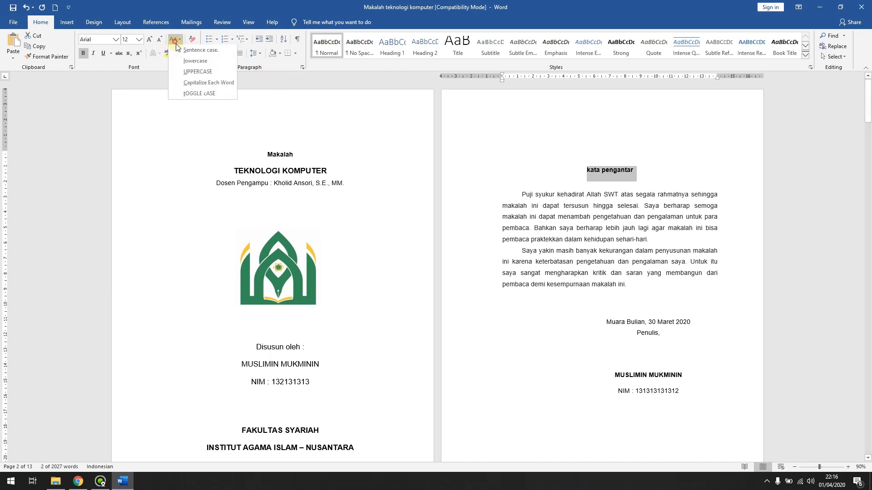
click(185, 71)
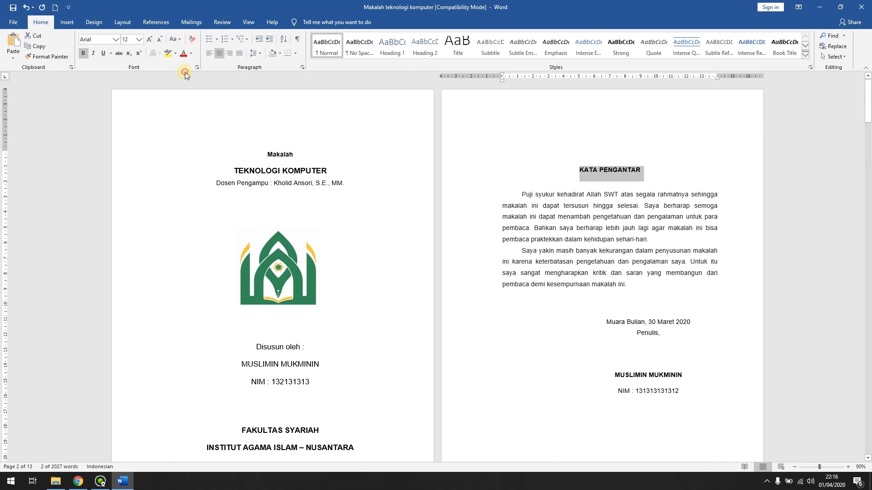
click(559, 231)
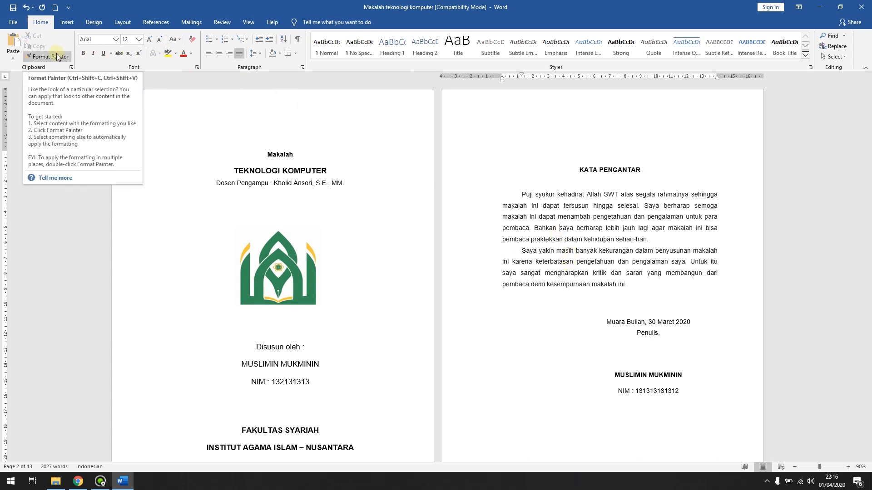
Step: Review the layout of the cover page and the "Kata Pengantar" page down to the signature block
scroll(588, 233, down, 3)
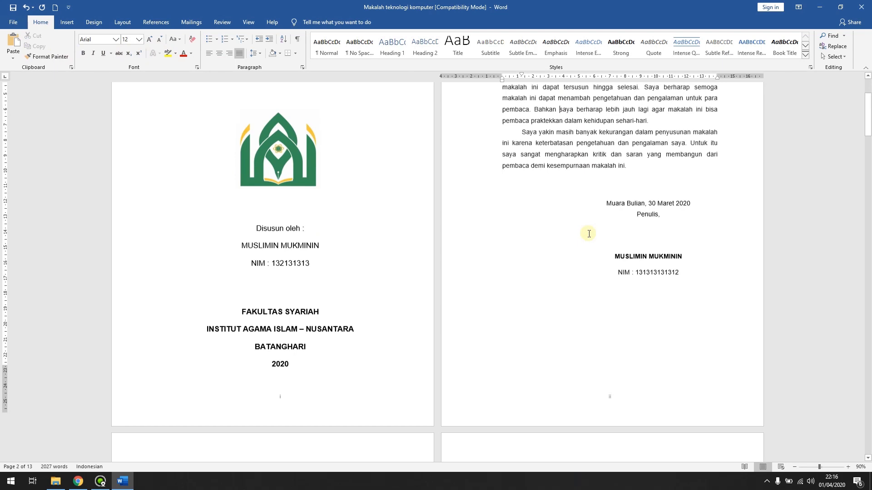
scroll(589, 234, down, 1)
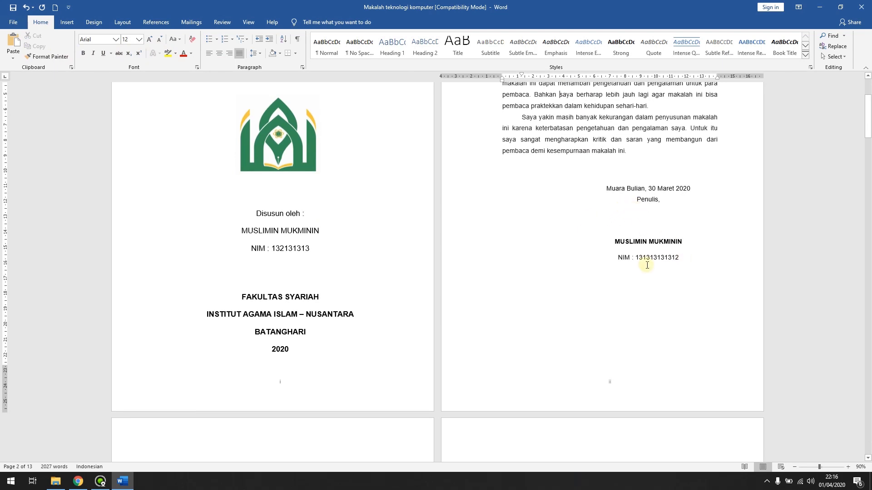
scroll(647, 265, down, 4)
scroll(618, 192, up, 1)
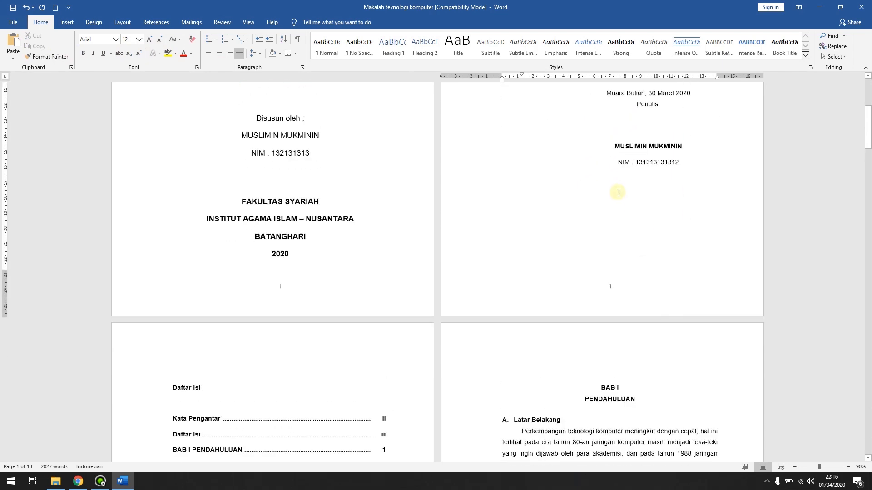
scroll(611, 209, down, 4)
scroll(612, 213, up, 5)
scroll(613, 212, down, 3)
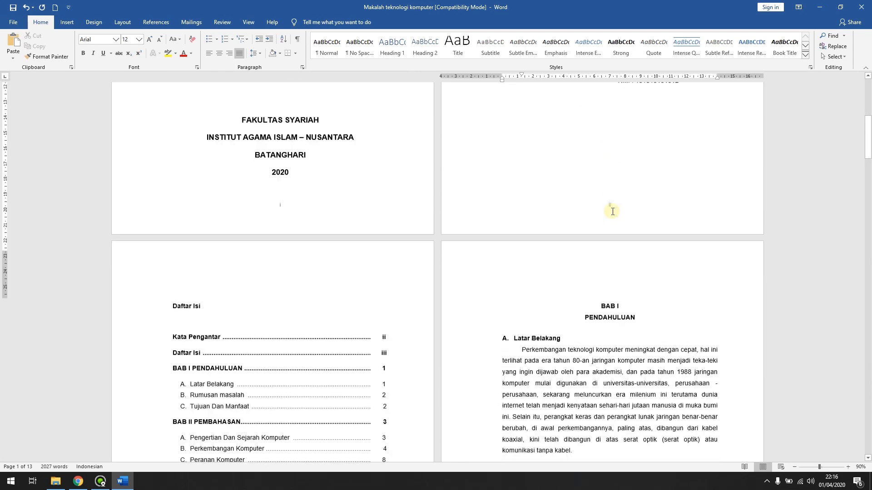
scroll(612, 212, up, 6)
scroll(613, 212, down, 7)
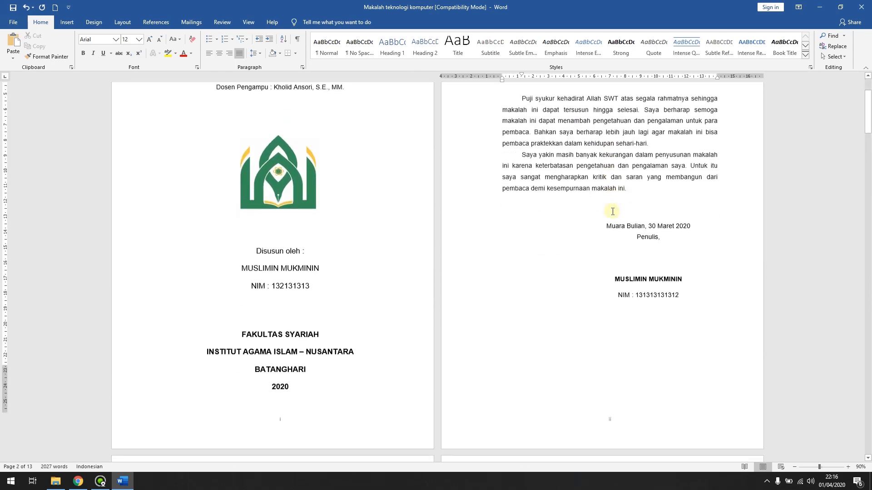
scroll(612, 212, up, 5)
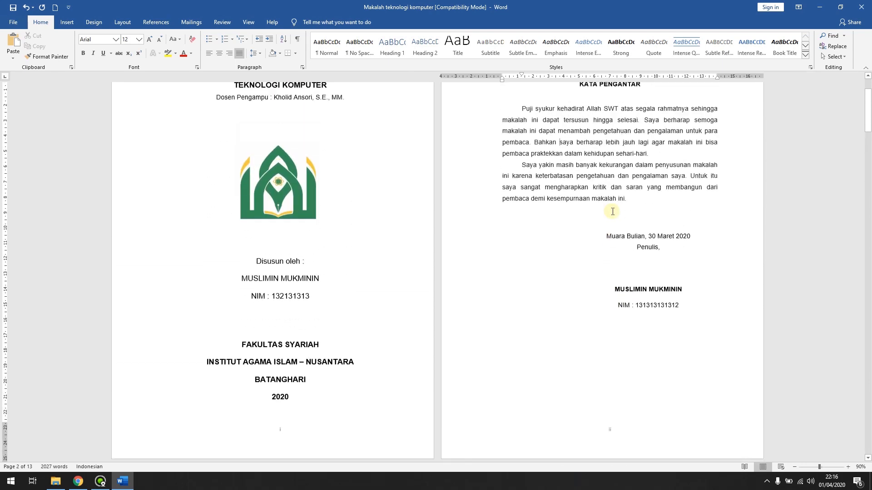
scroll(613, 212, down, 5)
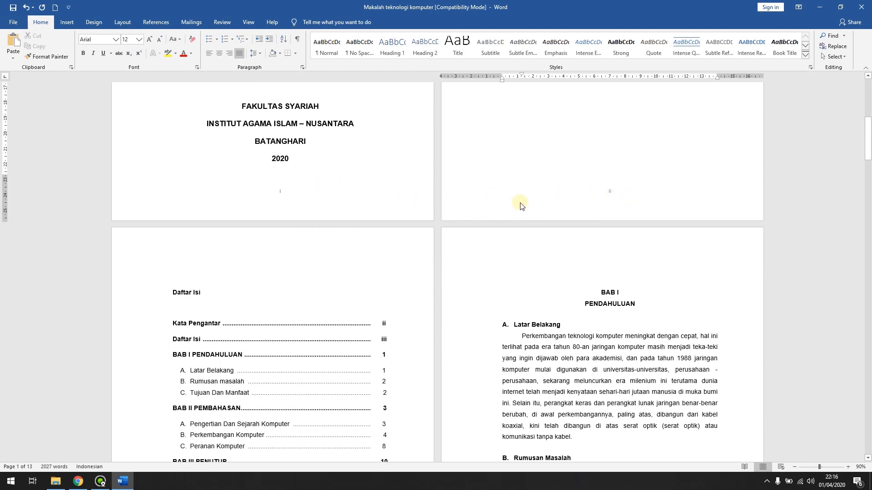
Step: Check the formatting of the "Daftar Isi" page and the BAB I page up to the BAB II heading
scroll(522, 204, down, 8)
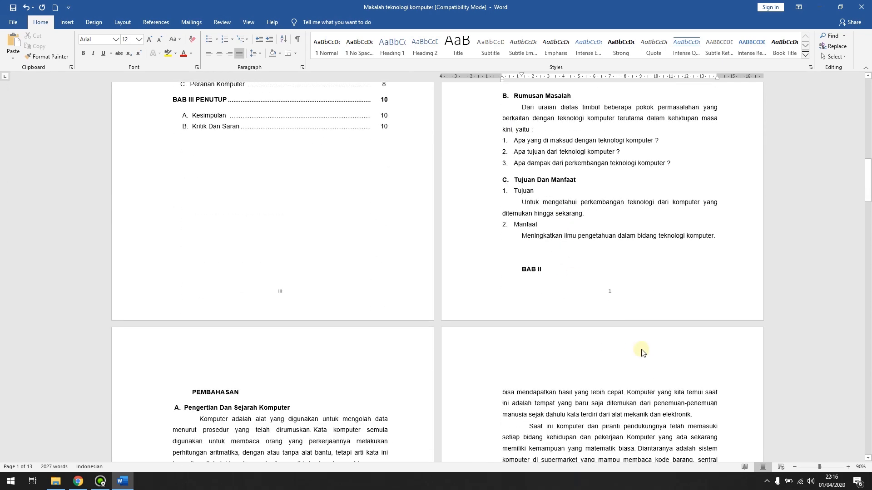
scroll(622, 295, up, 6)
scroll(639, 207, down, 3)
scroll(638, 207, down, 2)
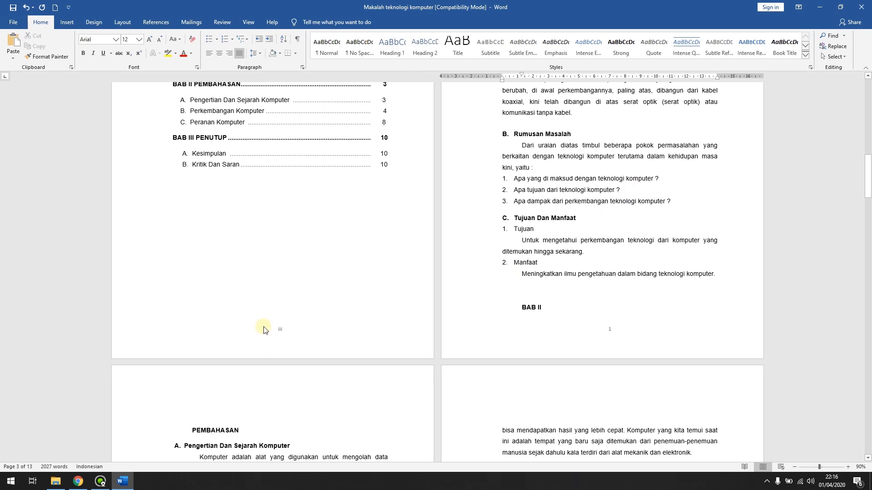
scroll(451, 286, down, 1)
scroll(451, 286, up, 3)
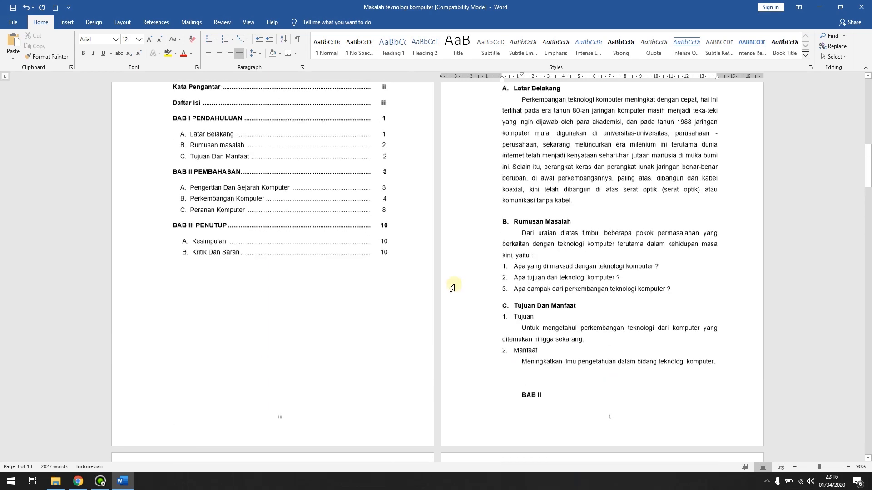
click(286, 167)
scroll(288, 166, down, 5)
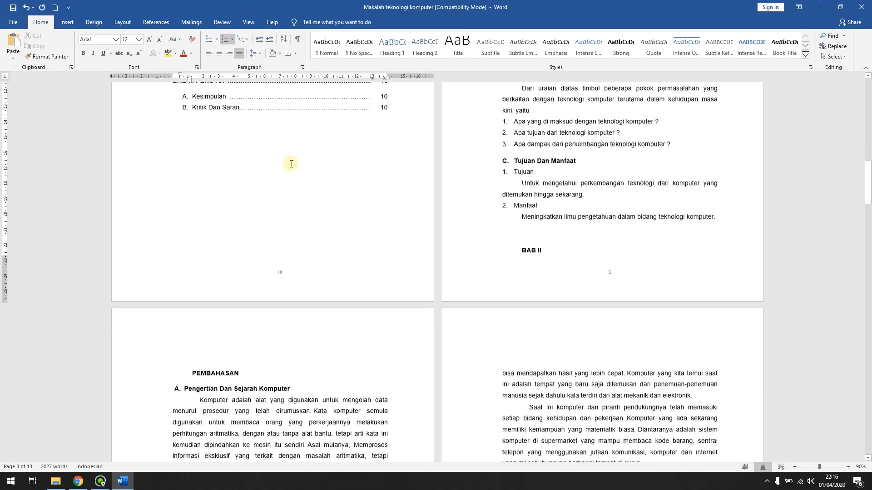
Step: Examine the headings, paragraphs and numbered items on the "Pembahasan" pages of BAB II
scroll(291, 163, down, 4)
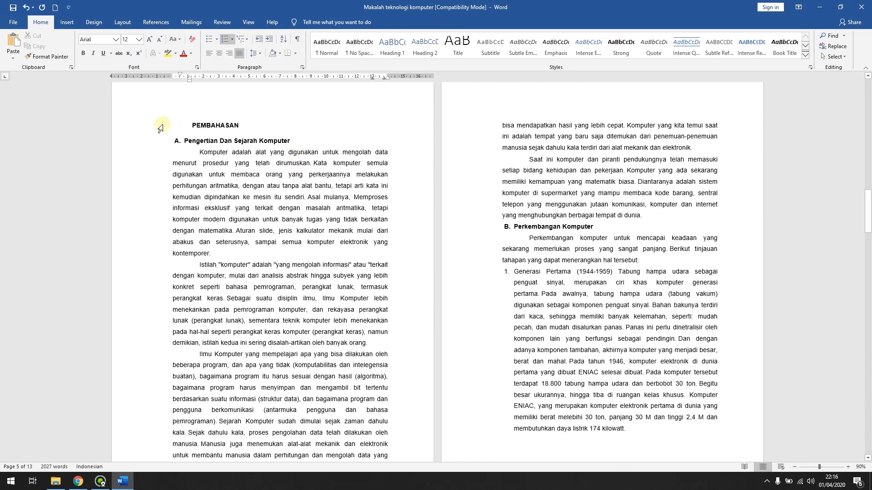
scroll(475, 160, down, 4)
scroll(422, 161, up, 3)
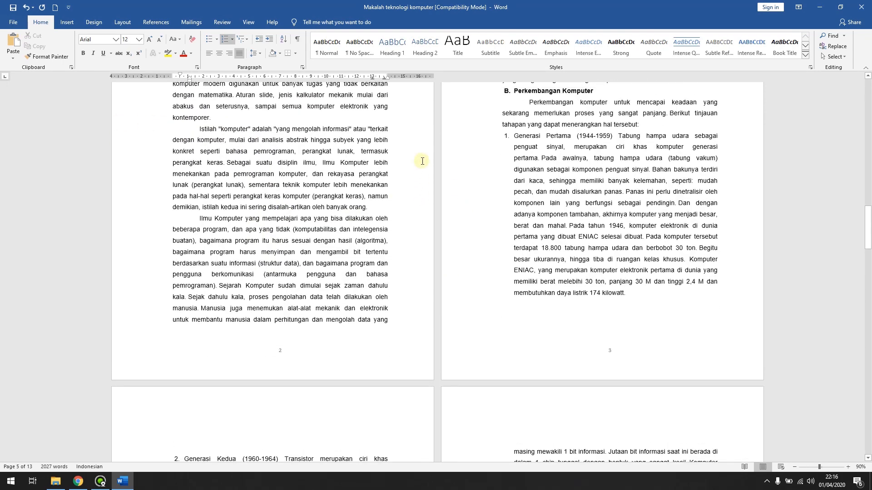
scroll(422, 161, up, 1)
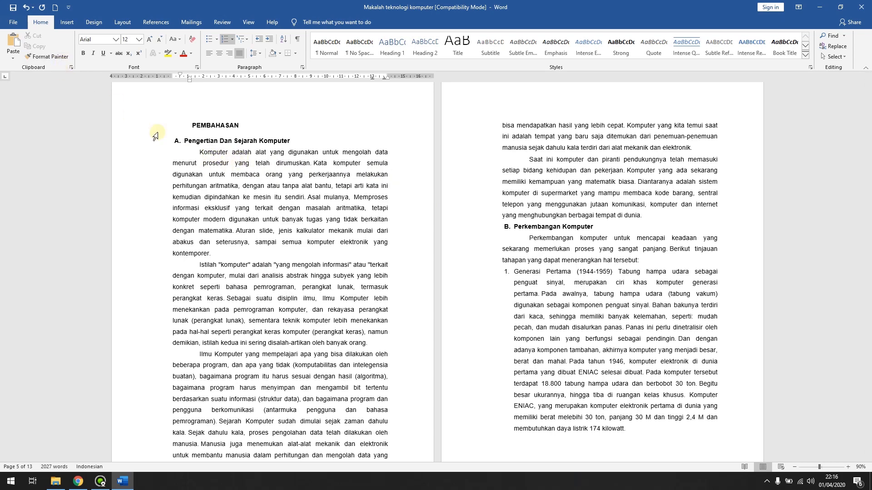
scroll(474, 218, down, 8)
scroll(473, 221, up, 4)
scroll(473, 221, up, 14)
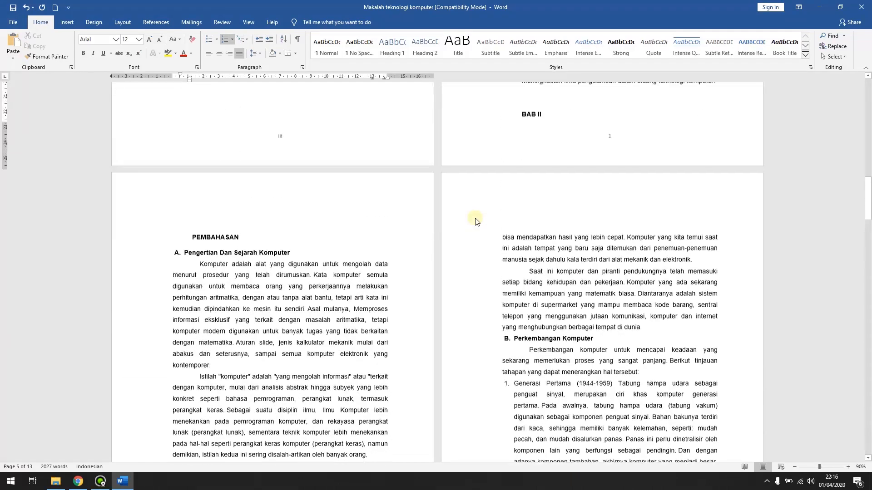
scroll(266, 147, up, 2)
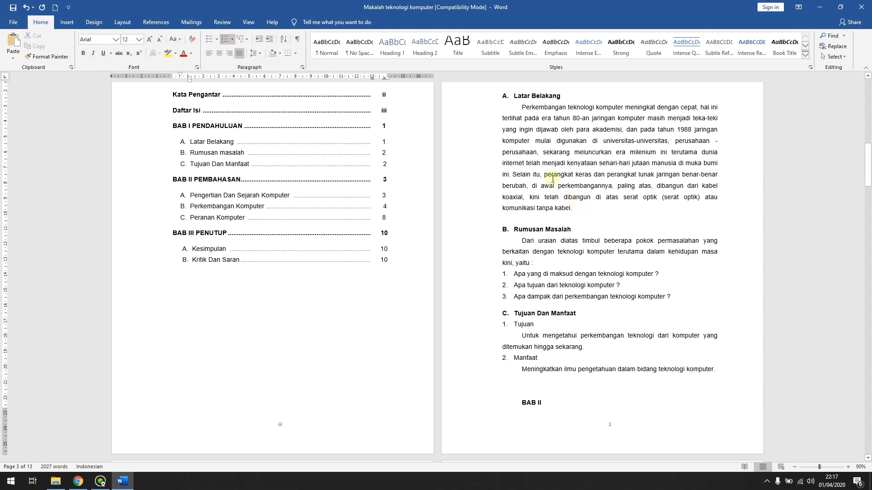
Step: Delete the empty line above the "Kata Pengantar" heading
scroll(336, 181, up, 5)
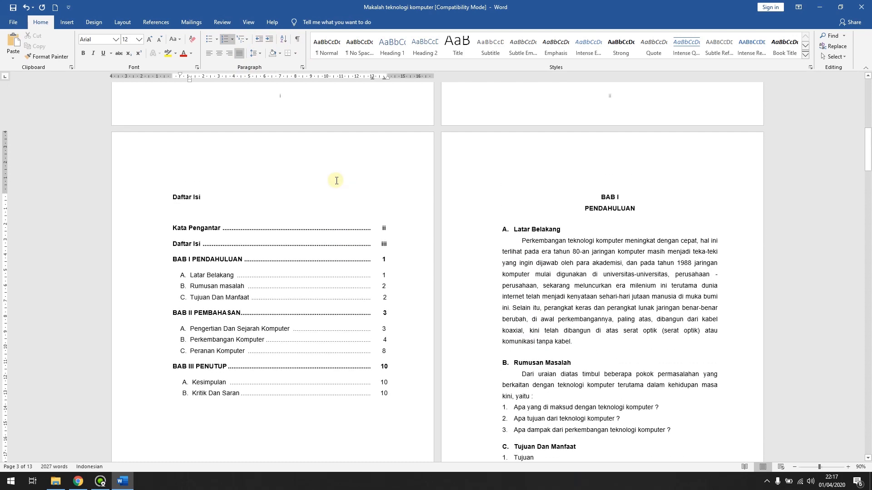
scroll(337, 181, up, 6)
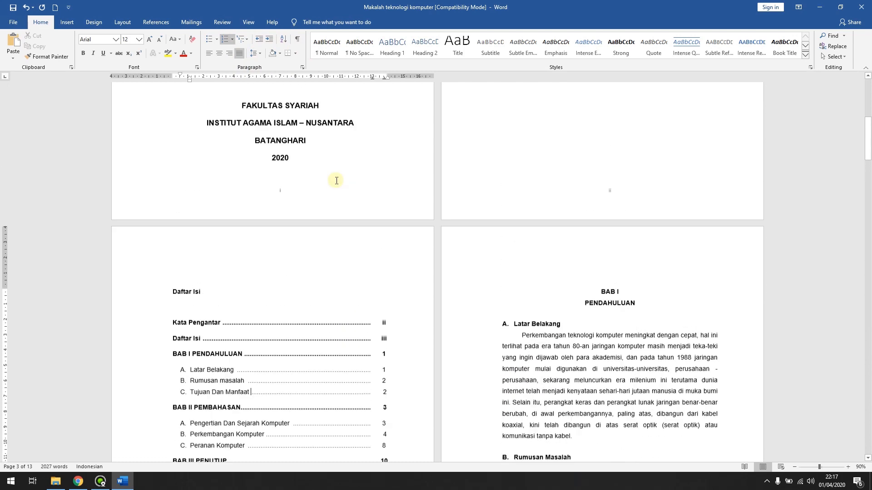
scroll(337, 180, up, 9)
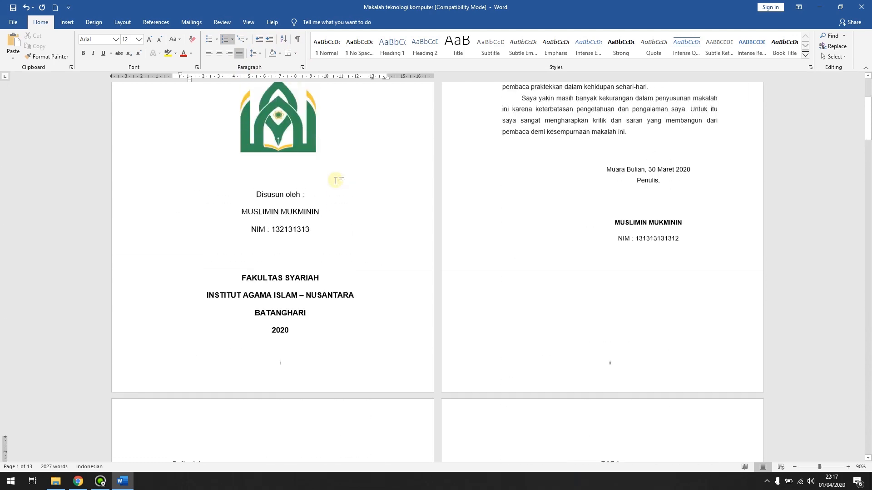
click(533, 160)
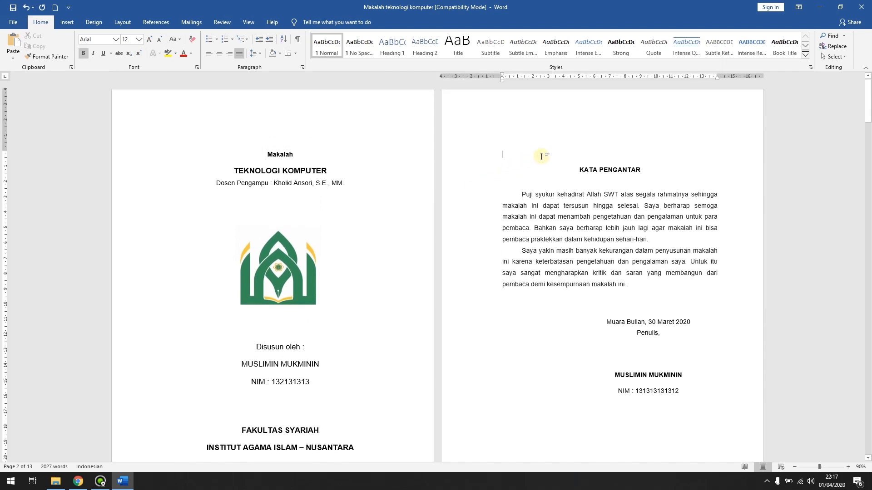
key(Delete)
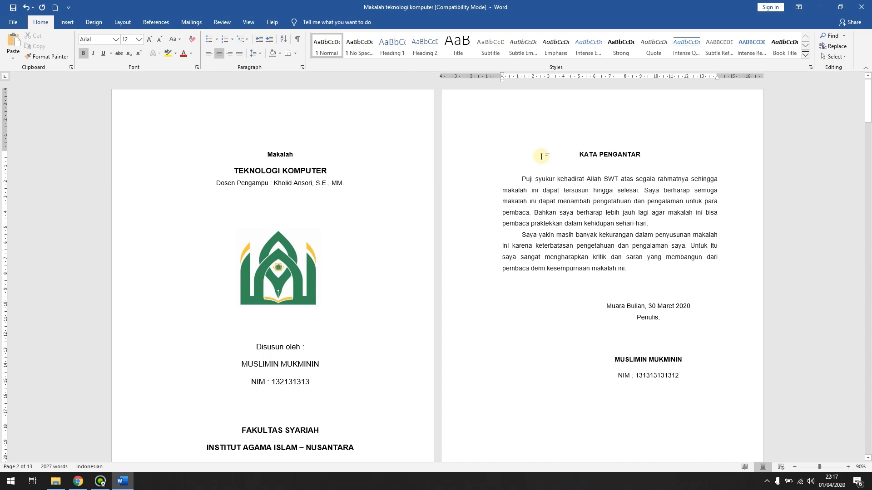
Step: Shrink the institute logo on the cover page slightly
click(313, 286)
drag(319, 307, 310, 301)
drag(313, 266, 309, 277)
click(379, 271)
Step: Undo the last size change of the cover page logo
scroll(380, 270, down, 3)
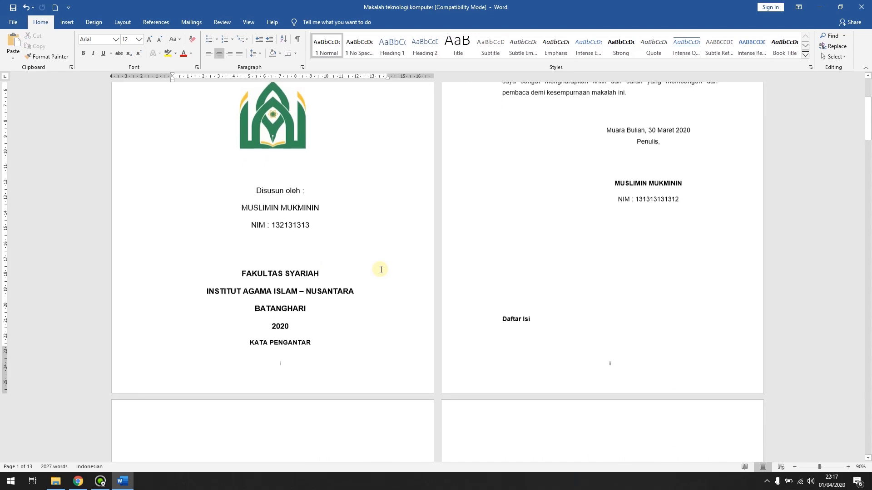
key(ctrl+z)
scroll(319, 200, down, 4)
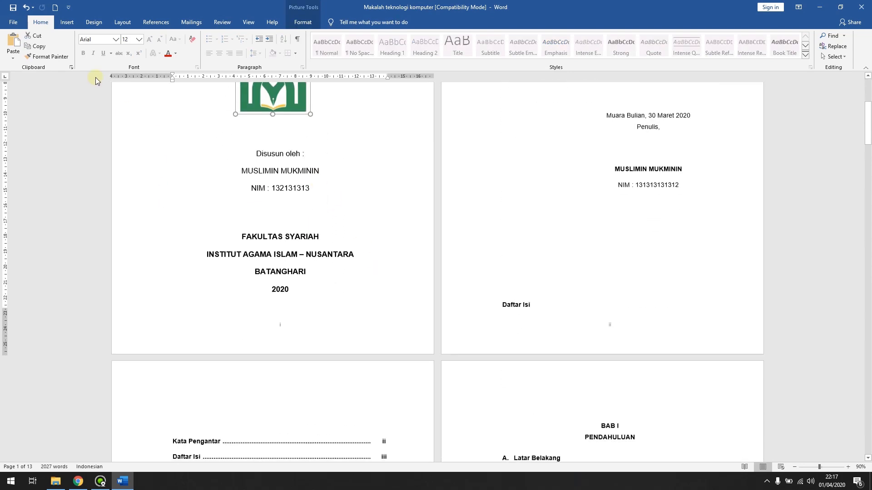